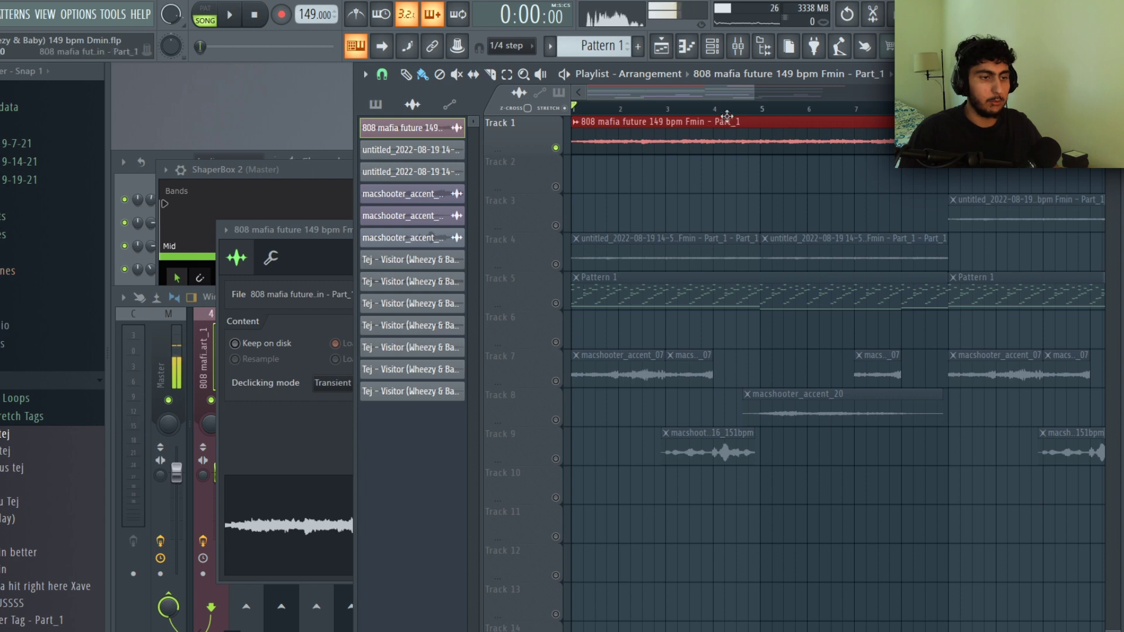
- Close the sample's settings and play back the soloed 808 mafia sample on Track 1
{"action": "key", "text": "Escape"}
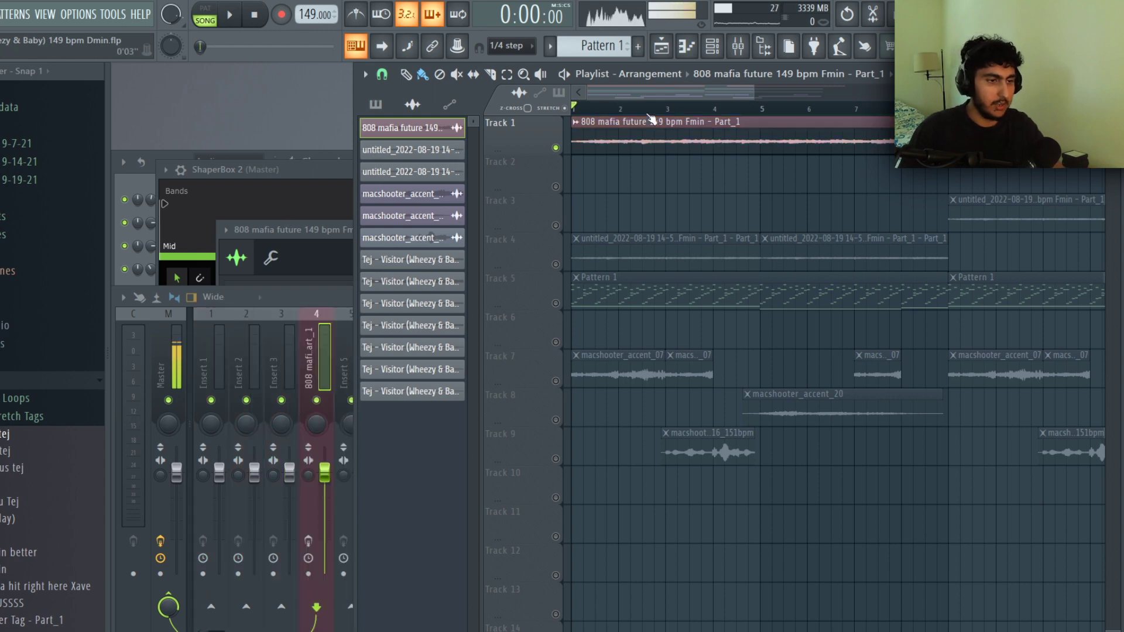
{"action": "key", "text": "space"}
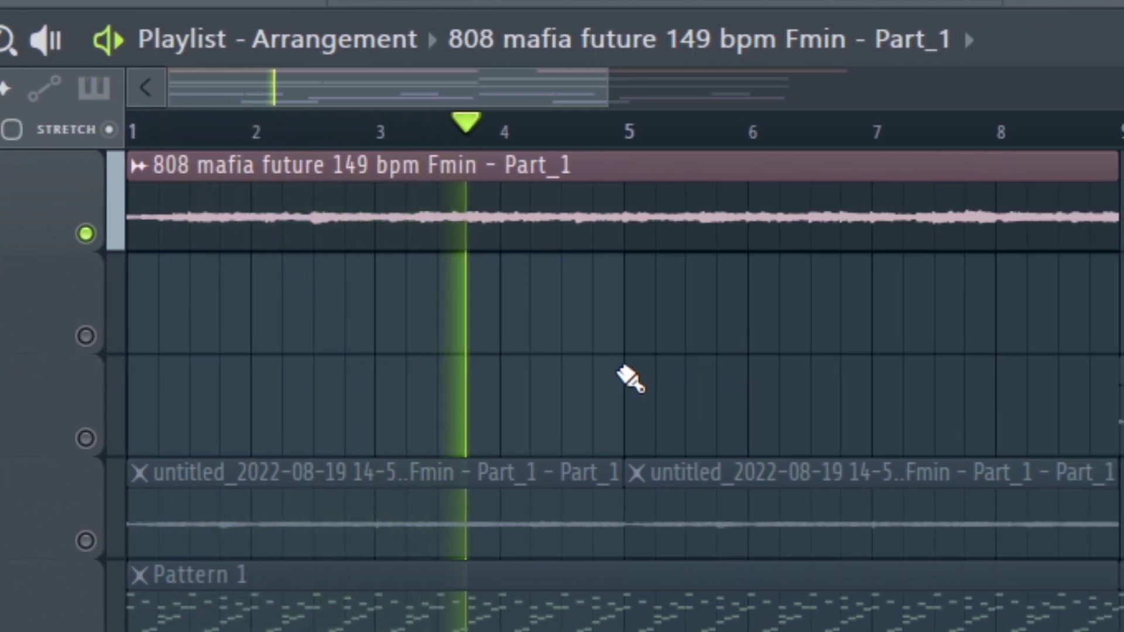
{"action": "key", "text": "space"}
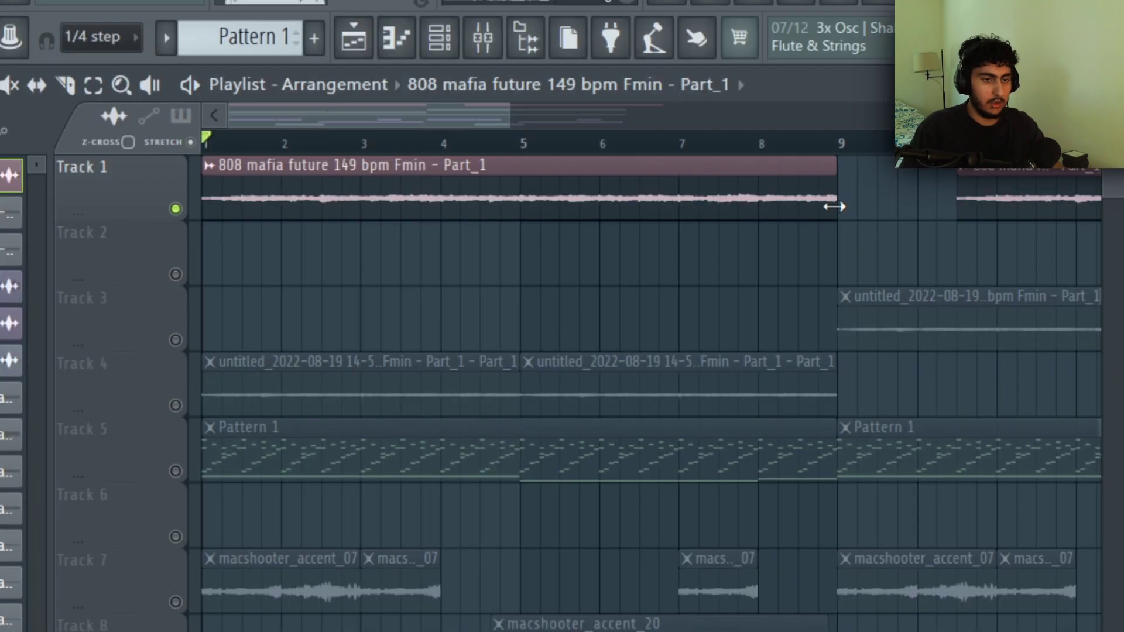
- Trim the Track 1 sample clip to end at bar 5 and repeat it up to bar 9
{"action": "left_click_drag", "start_coordinate": [835, 205], "coordinate": [518, 175]}
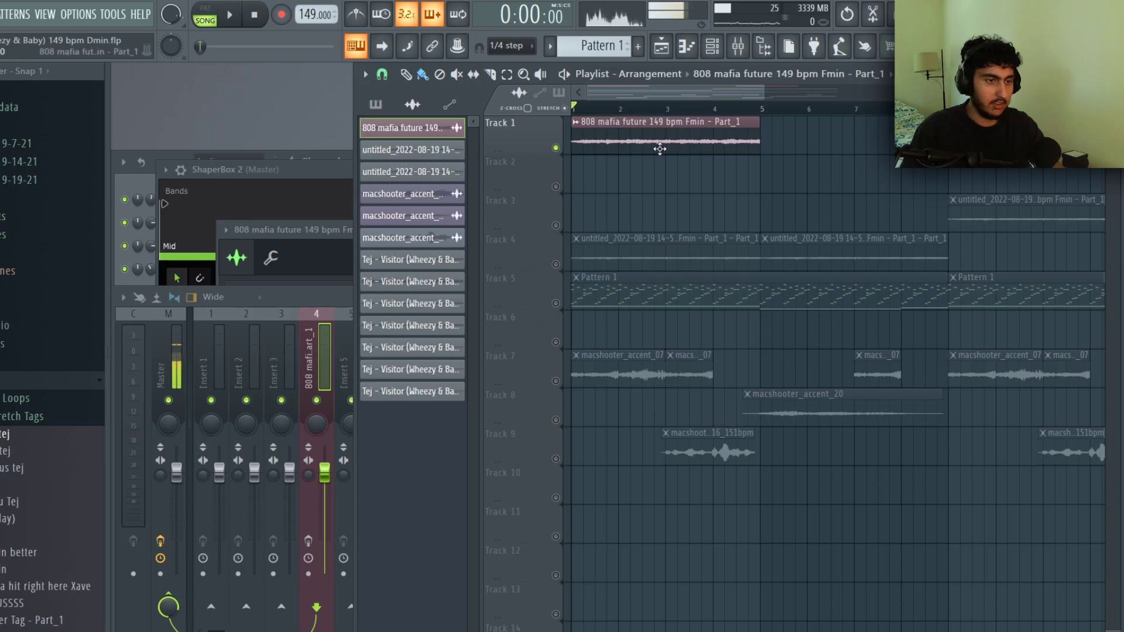
{"action": "double_click", "coordinate": [688, 142]}
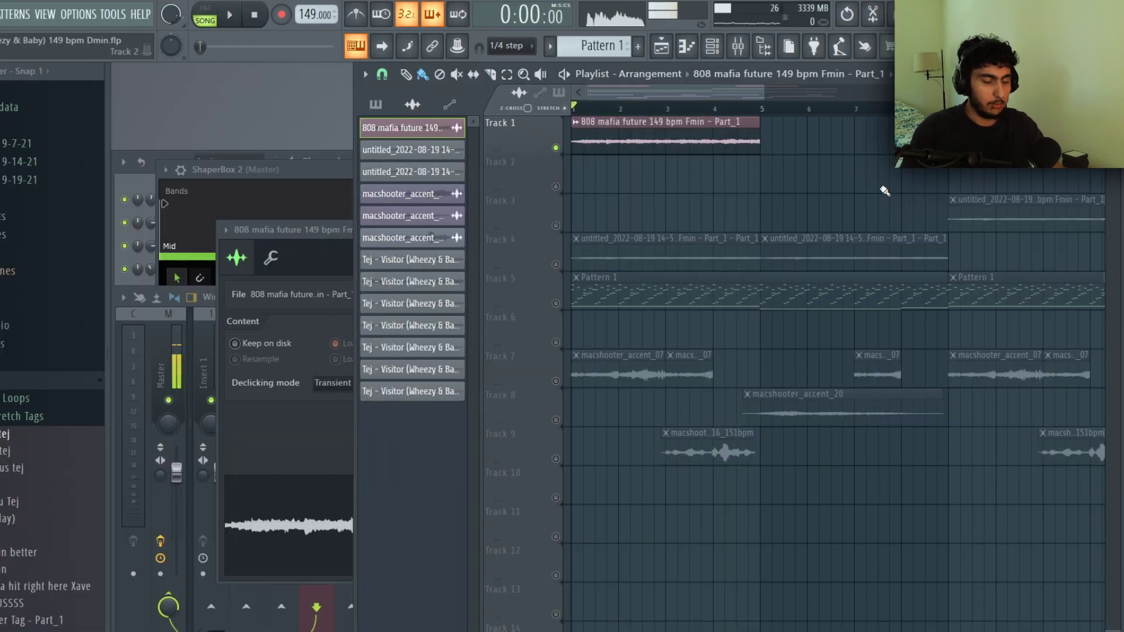
{"action": "key", "text": "space"}
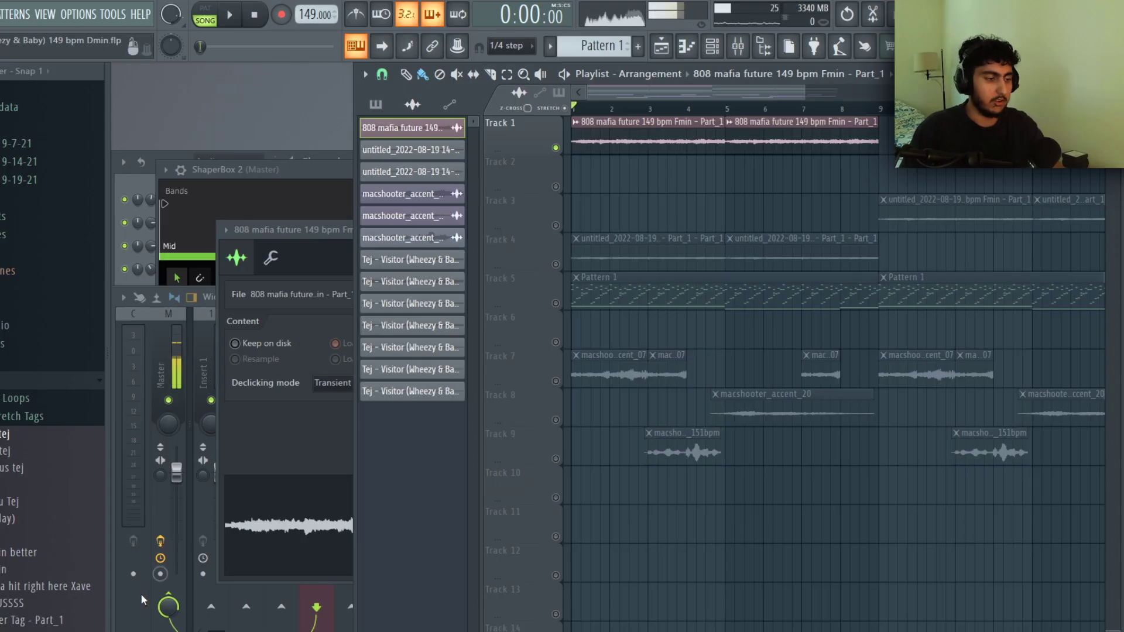
- Inspect the HalfTime effect on the sample's mixer track 4 and play back the Track 1 clips
{"action": "left_click", "coordinate": [142, 599]}
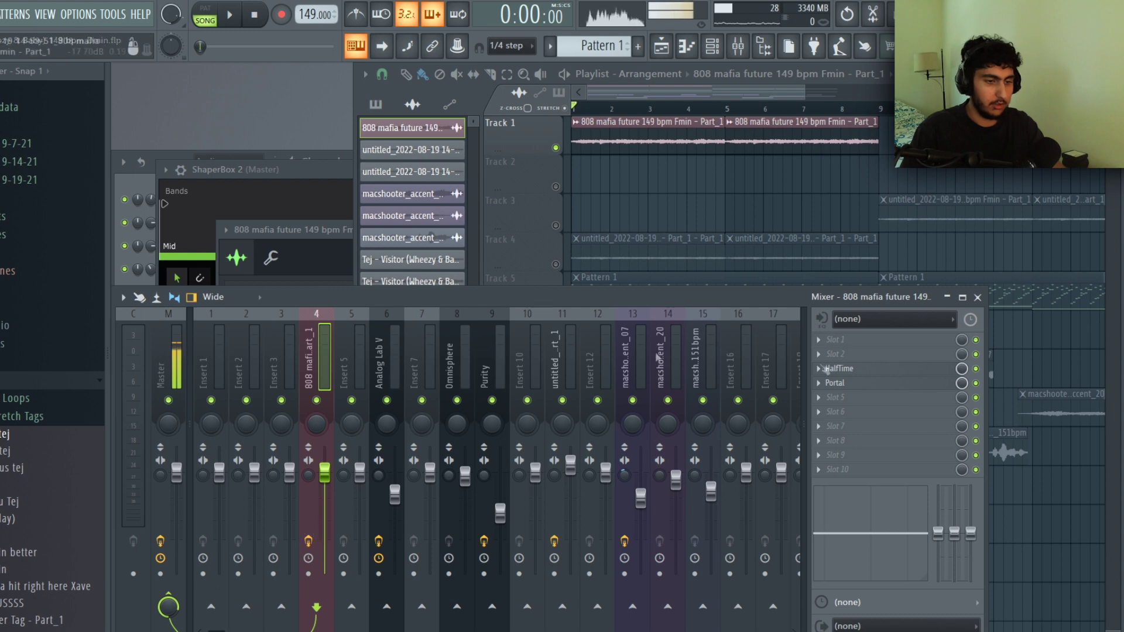
{"action": "left_click", "coordinate": [825, 368]}
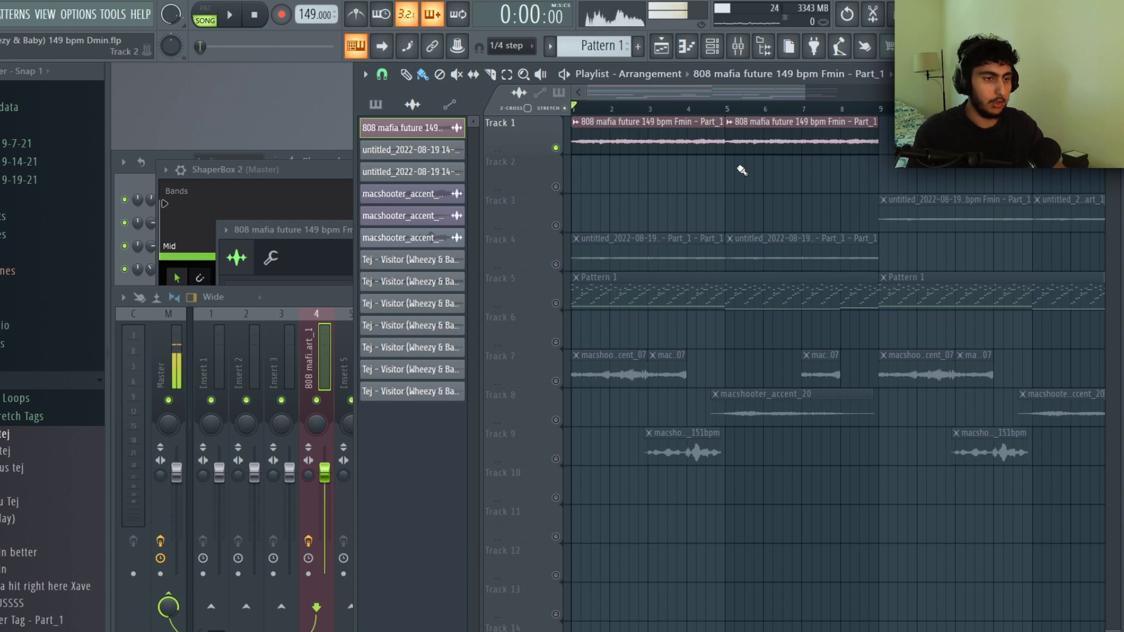
{"action": "key", "text": "space"}
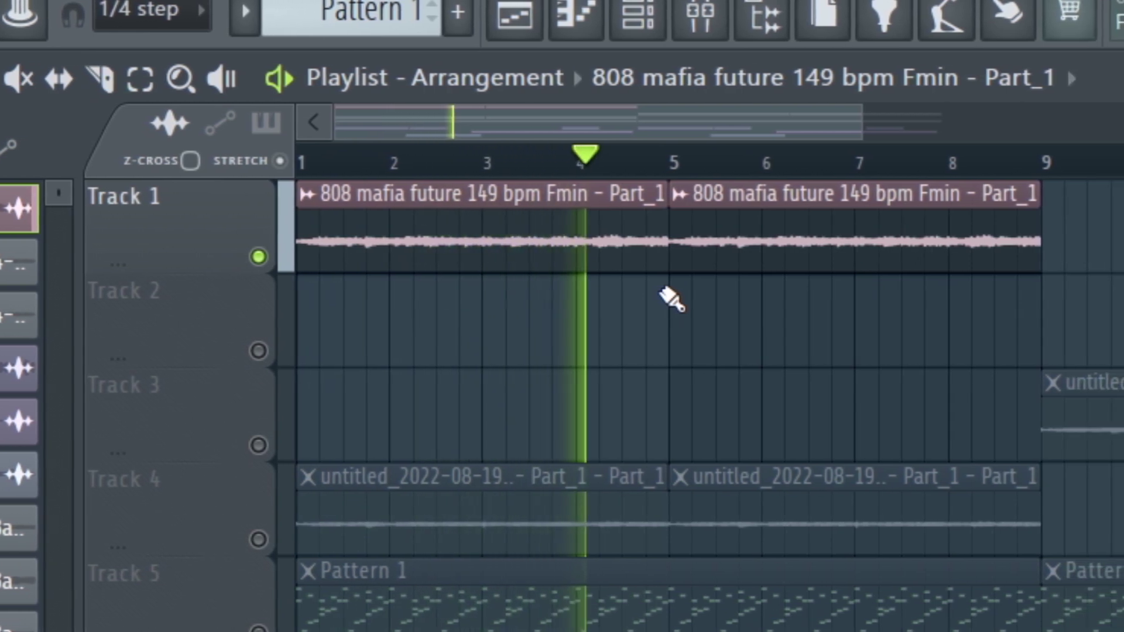
{"action": "key", "text": "space"}
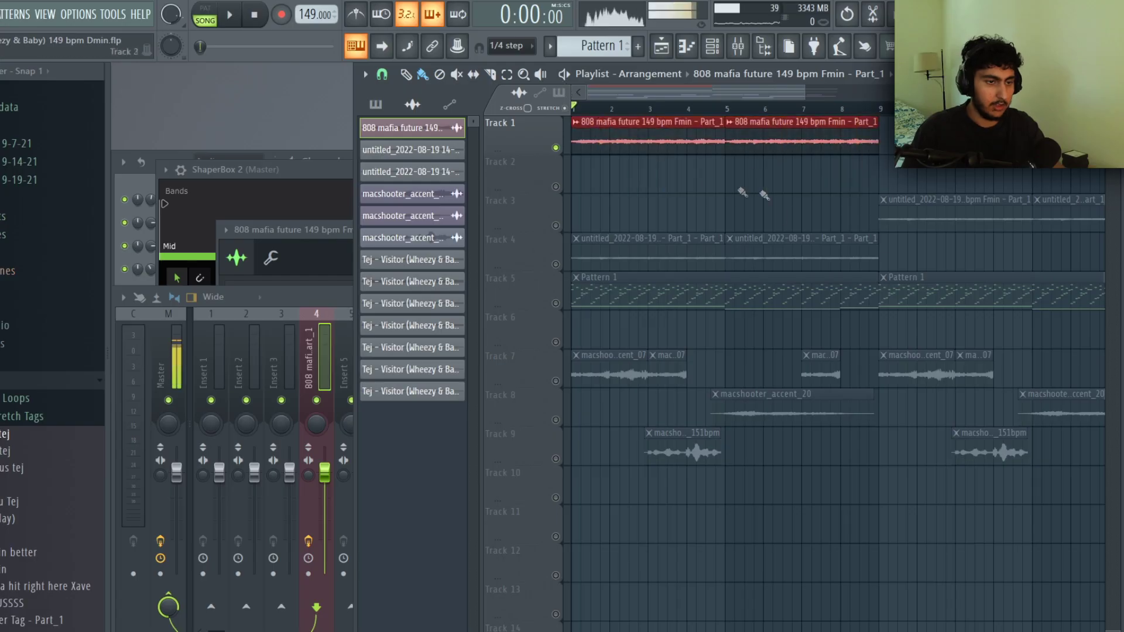
- Arm the sample's mixer track 4 for recording and view the mixer track rendering options without rendering
{"action": "key", "text": "F9"}
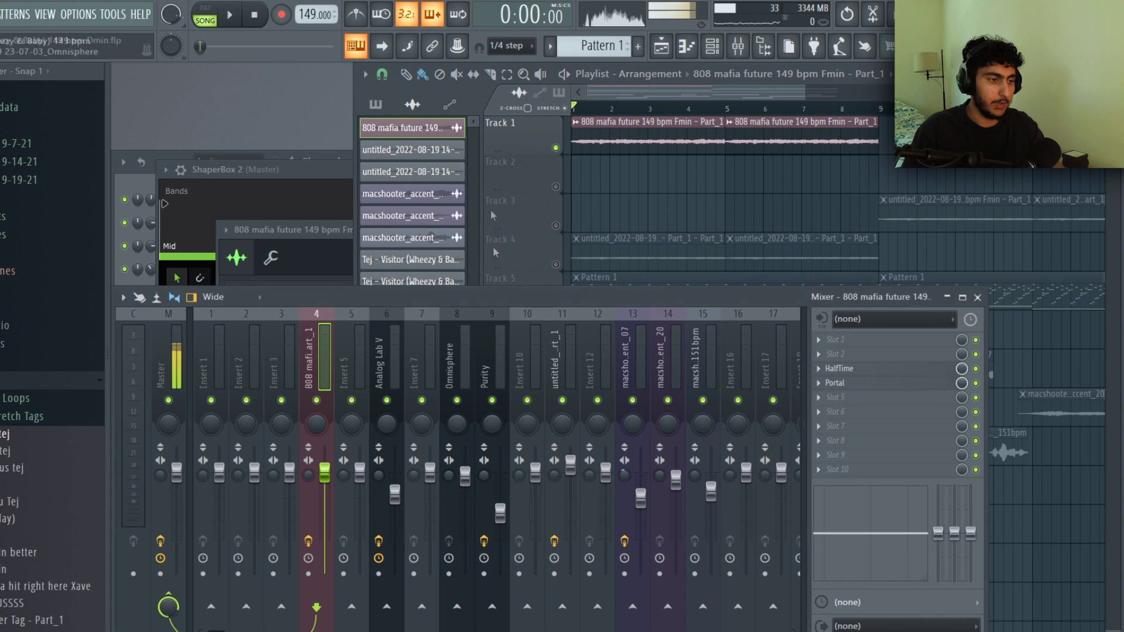
{"action": "left_click", "coordinate": [308, 574]}
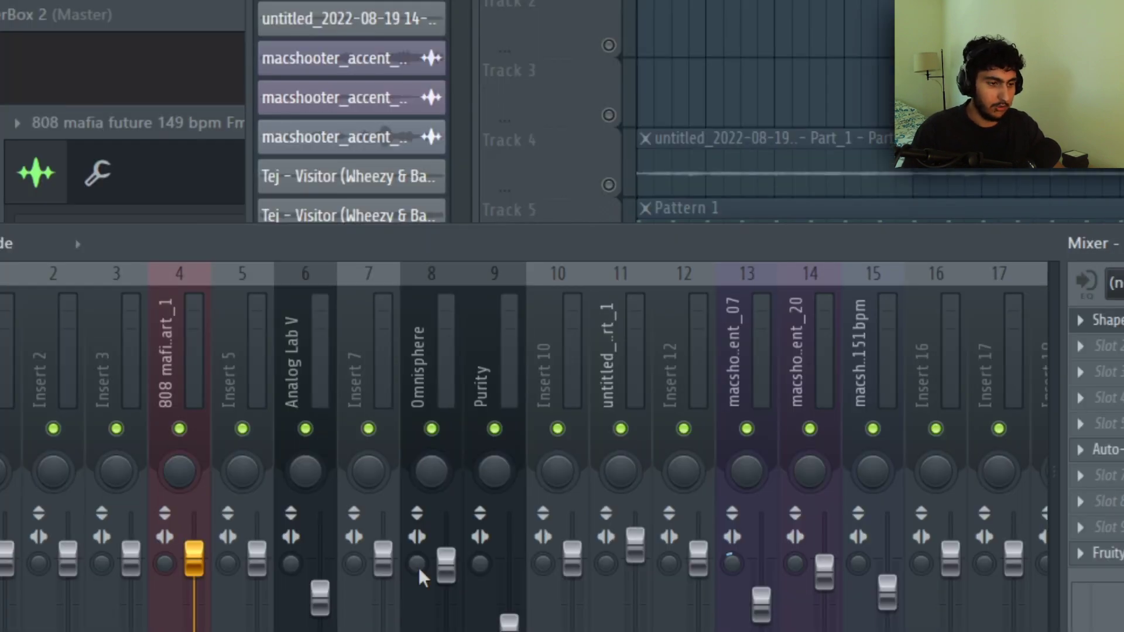
{"action": "key", "text": "ctrl+alt+r"}
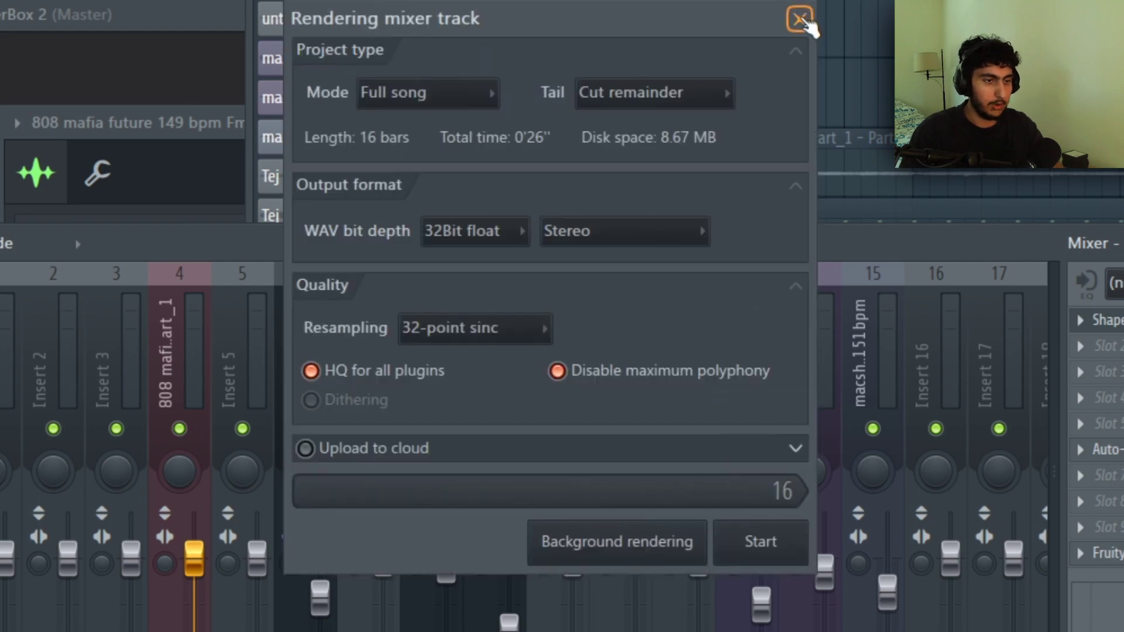
{"action": "left_click", "coordinate": [799, 19]}
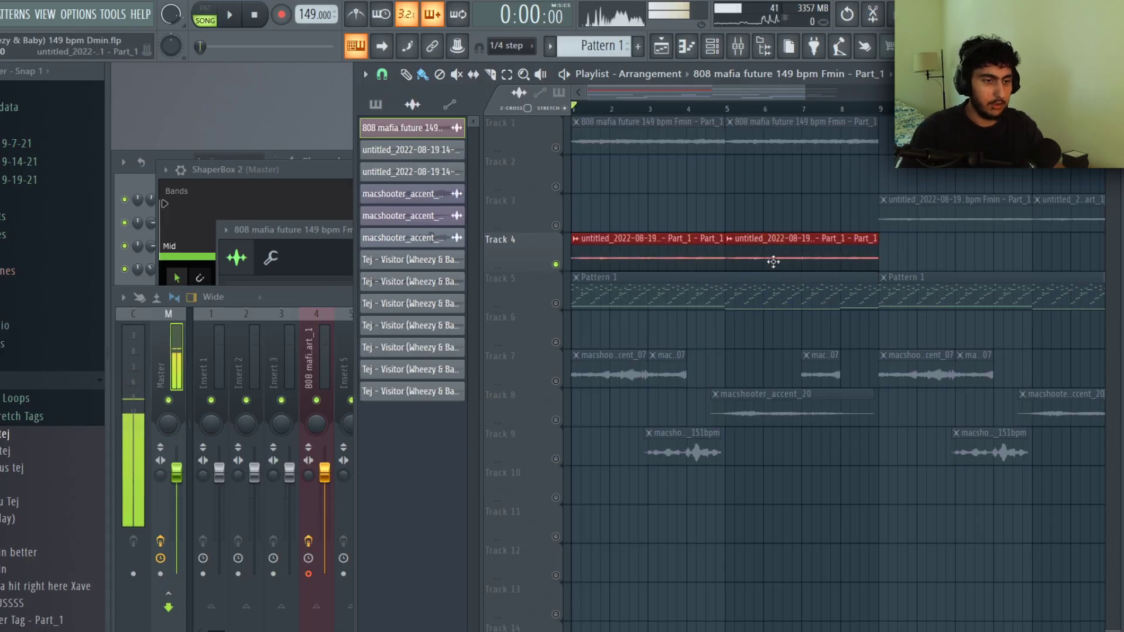
- View the audio clip settings of the rendered sample on Track 4
{"action": "double_click", "coordinate": [783, 260]}
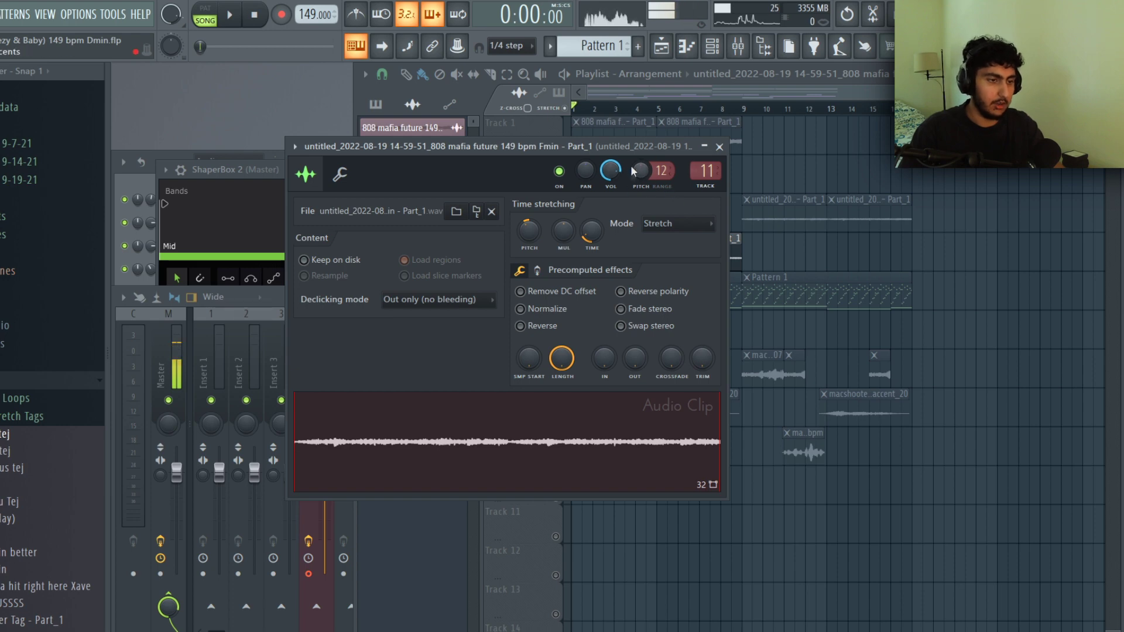
{"action": "left_click", "coordinate": [701, 113]}
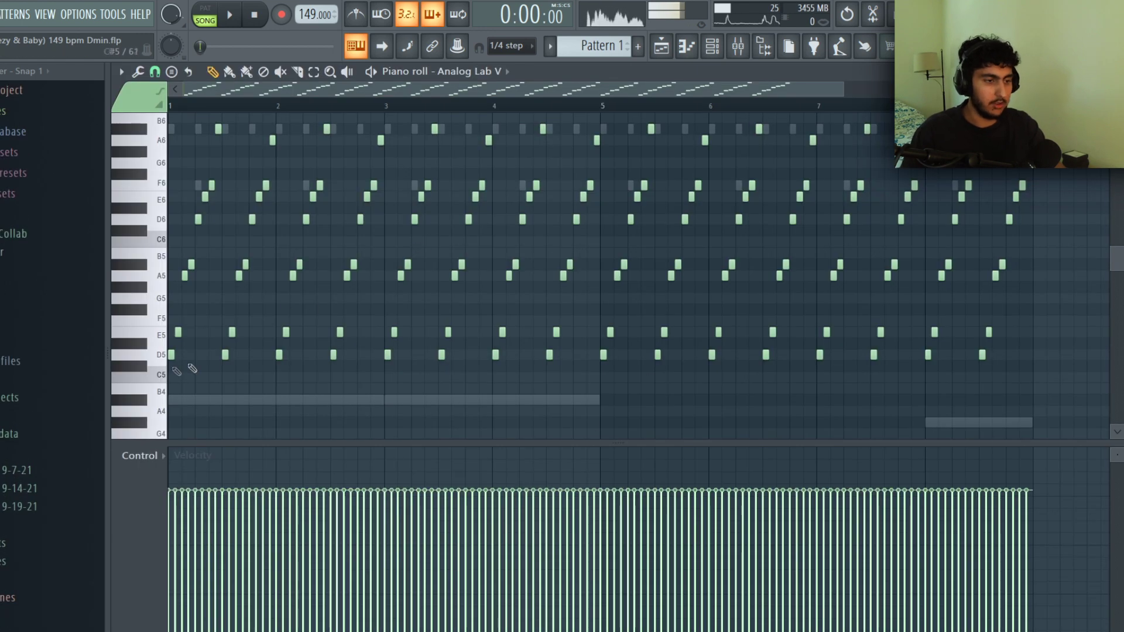
- Examine the repeating arpeggio notes at the start of the Analog Lab V piano roll up close
{"action": "scroll", "coordinate": [198, 218], "scroll_direction": "up", "scroll_amount": 4}
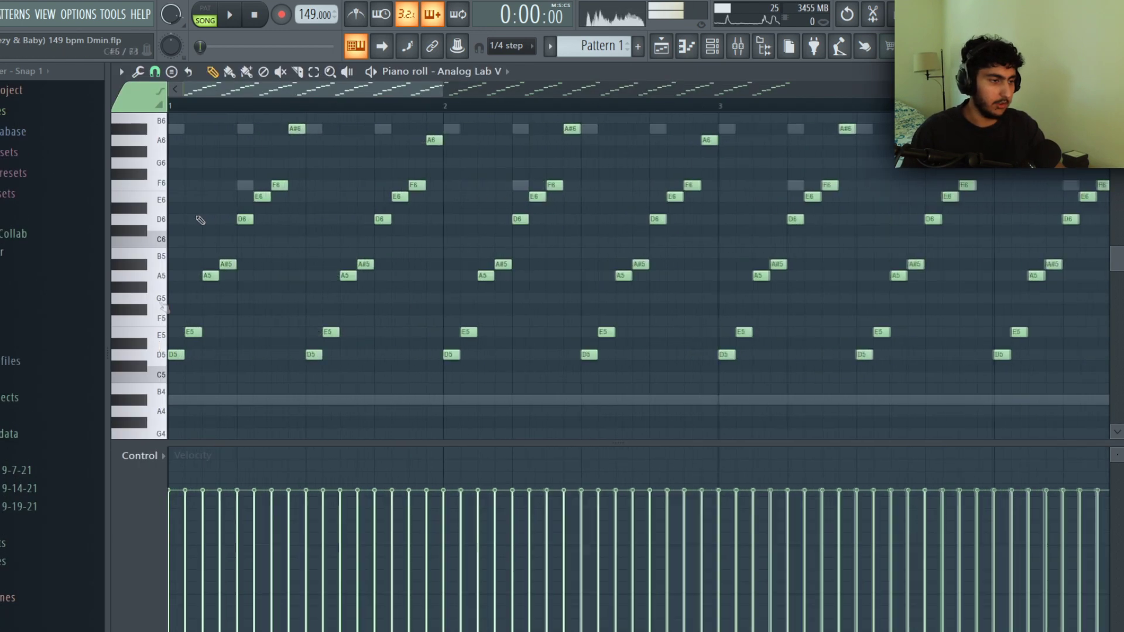
{"action": "scroll", "coordinate": [221, 223], "scroll_direction": "up", "scroll_amount": 2}
{"action": "left_click_drag", "start_coordinate": [342, 170], "coordinate": [201, 381]}
{"action": "left_click", "coordinate": [200, 381]}
{"action": "left_click_drag", "start_coordinate": [518, 126], "coordinate": [170, 360]}
{"action": "left_click", "coordinate": [326, 266]}
{"action": "left_click_drag", "start_coordinate": [369, 109], "coordinate": [297, 105]}
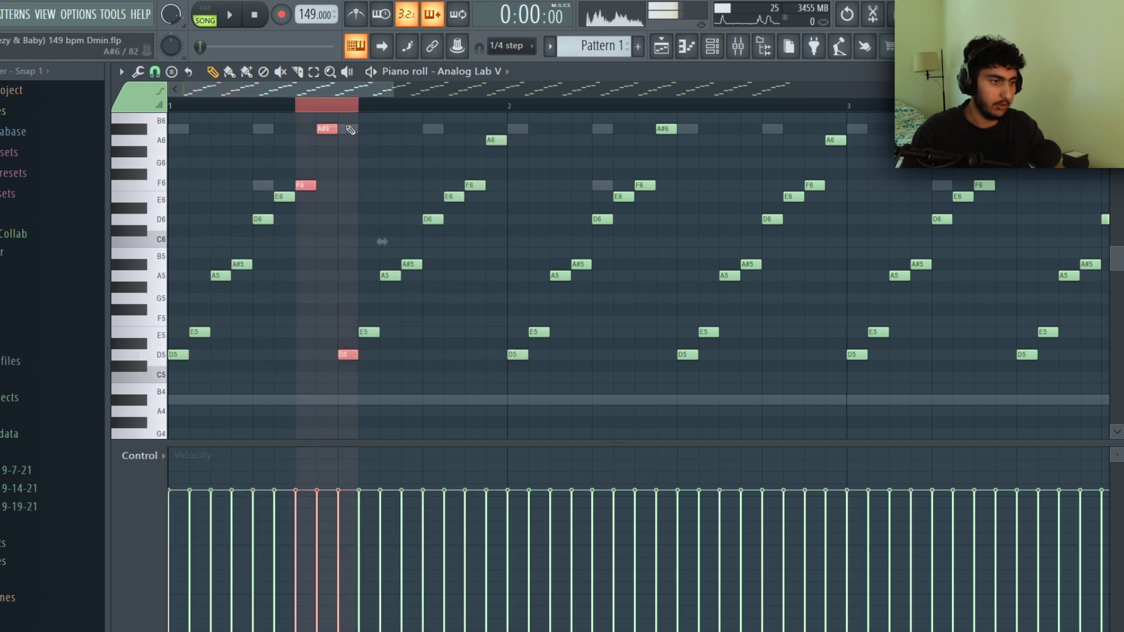
{"action": "left_click", "coordinate": [327, 129]}
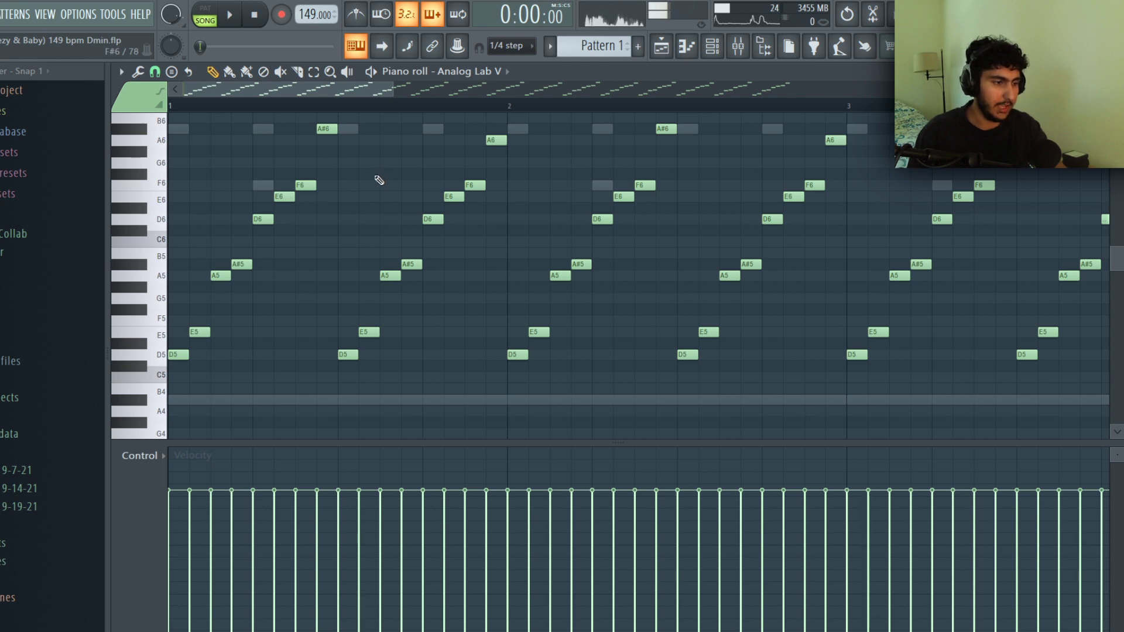
{"action": "scroll", "coordinate": [174, 374], "scroll_direction": "up", "scroll_amount": 1}
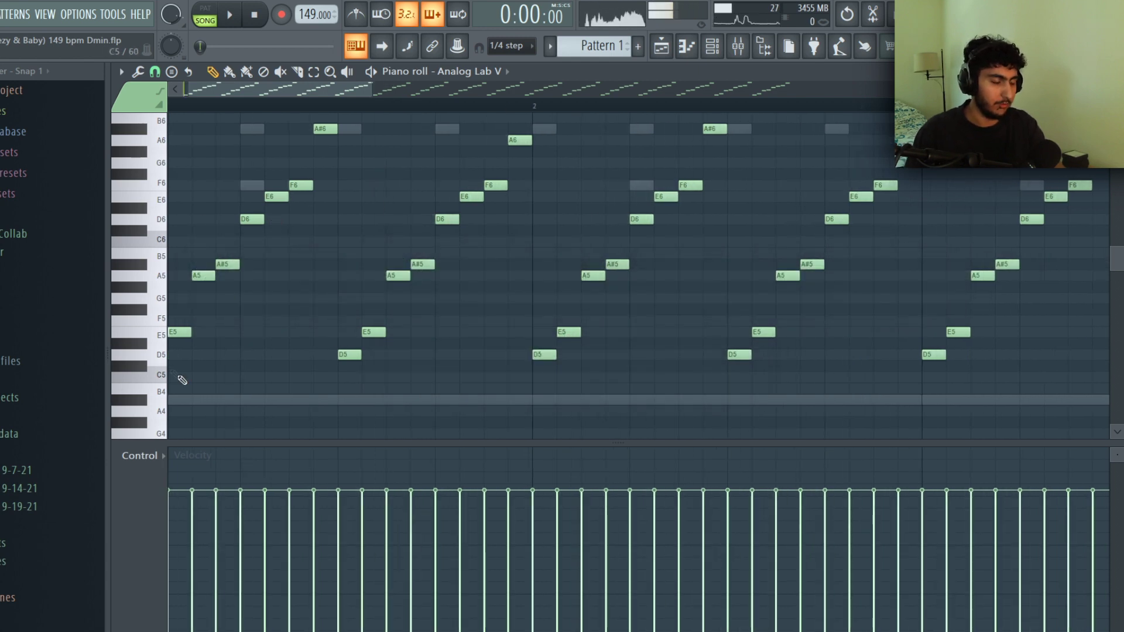
{"action": "left_click_drag", "start_coordinate": [310, 87], "coordinate": [292, 87]}
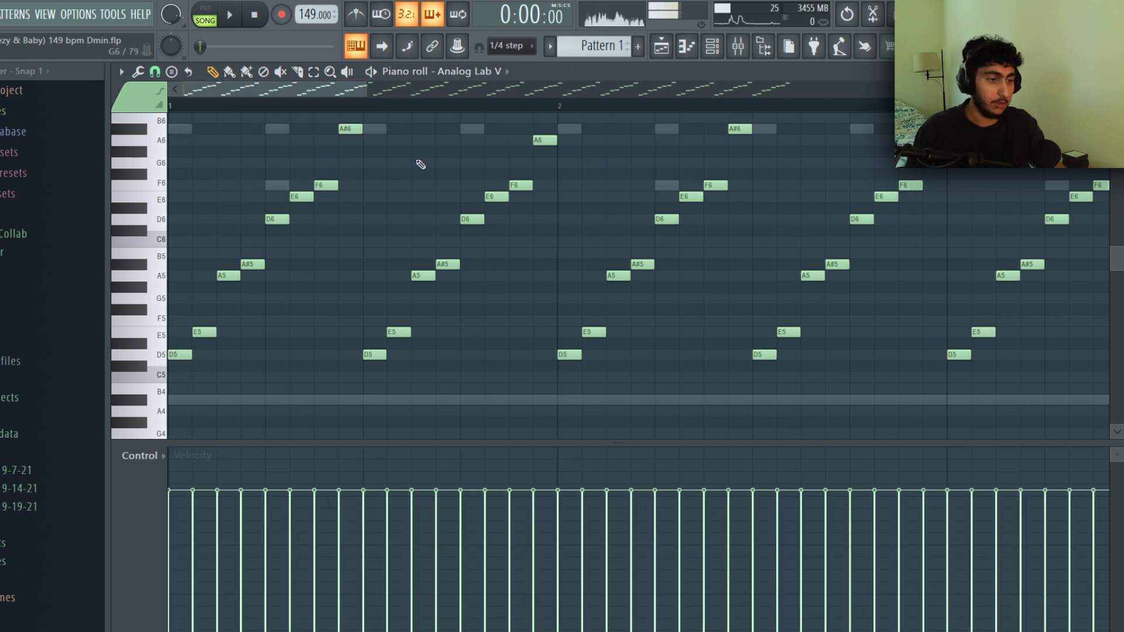
- Show the whole Analog Lab V arpeggio and play it back
{"action": "scroll", "coordinate": [420, 164], "scroll_direction": "down", "scroll_amount": 4}
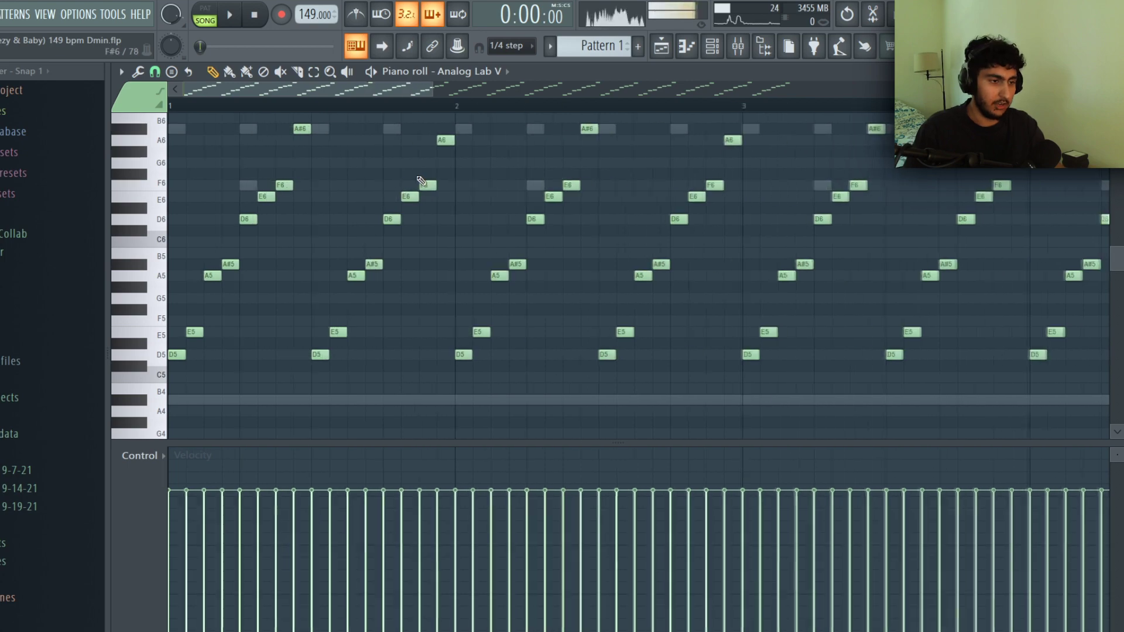
{"action": "scroll", "coordinate": [834, 288], "scroll_direction": "down", "scroll_amount": 2}
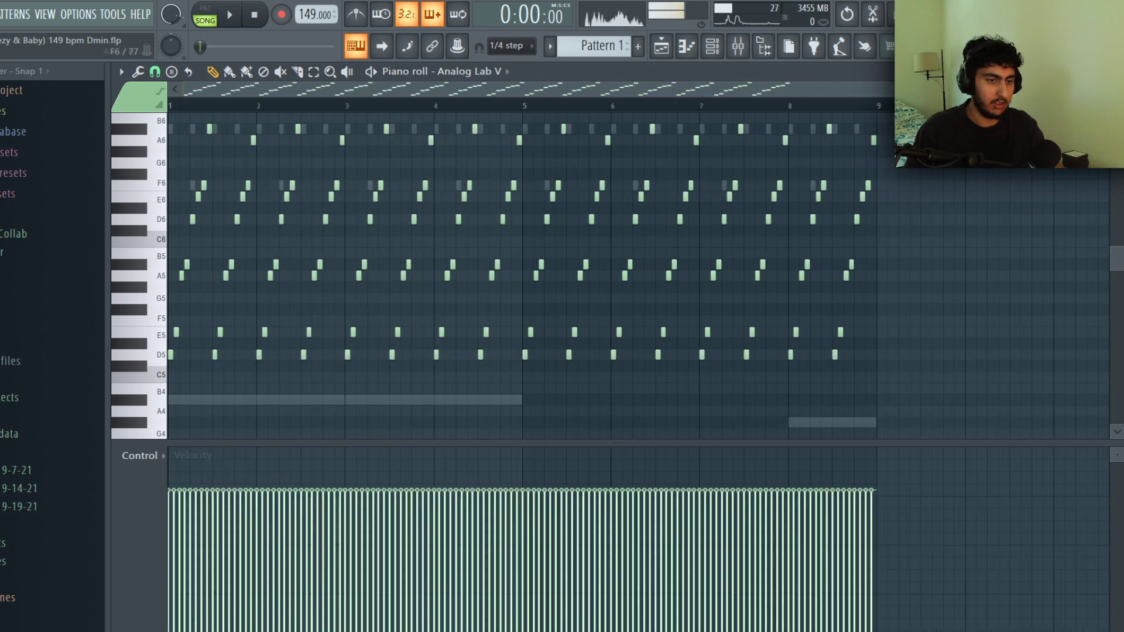
{"action": "key", "text": "space"}
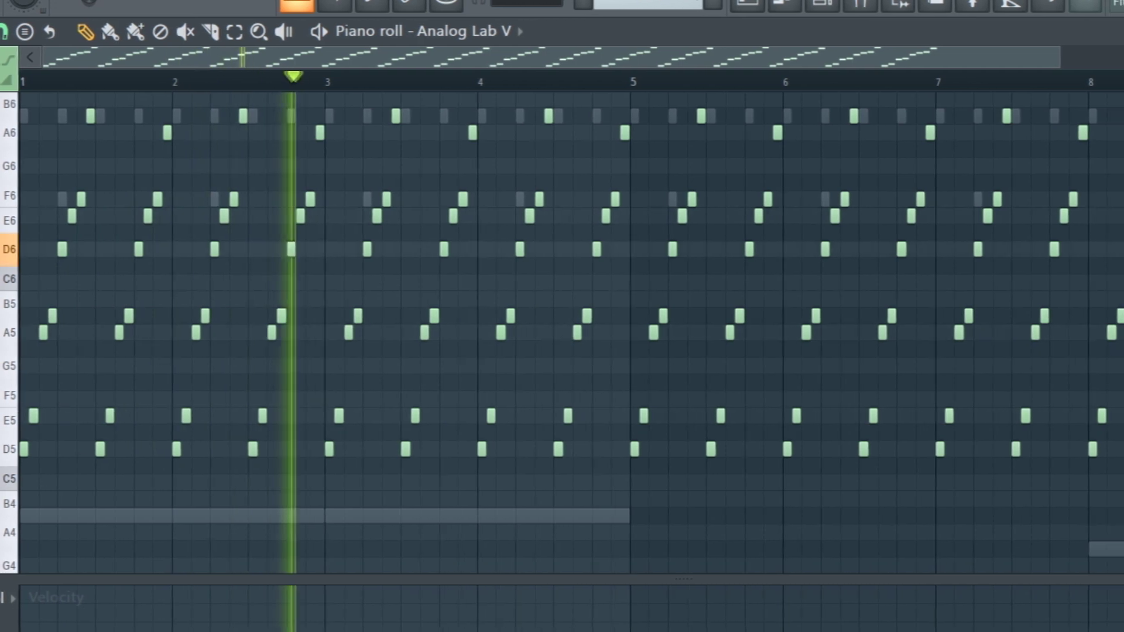
{"action": "key", "text": "space"}
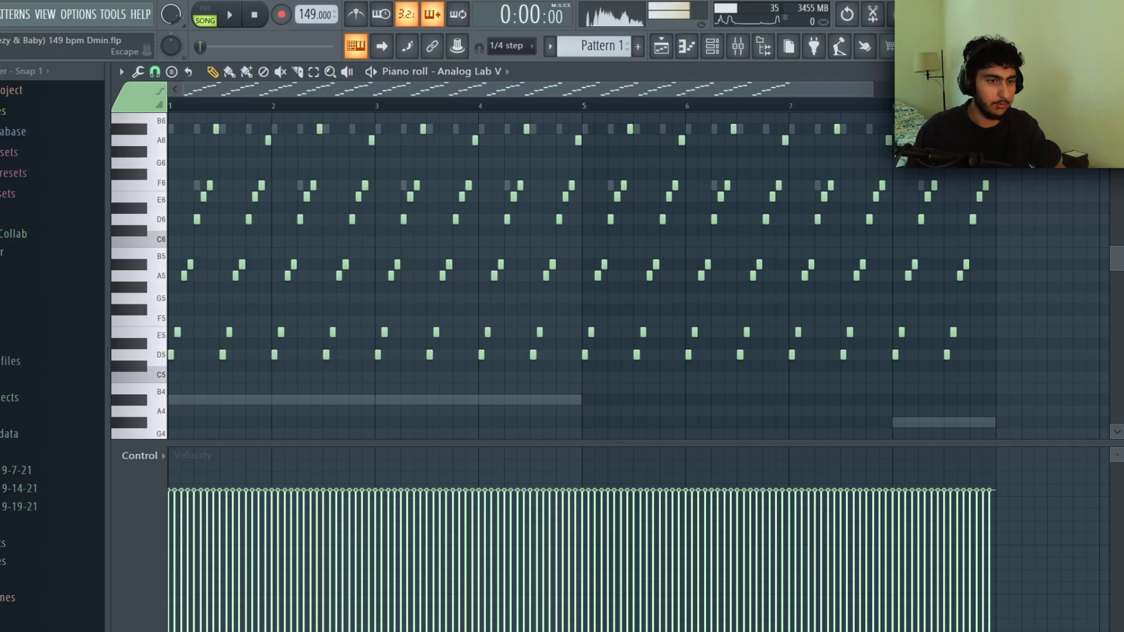
- Open the HalfTime effect on the Analog Lab V mixer track and return to its piano roll for playback
{"action": "key", "text": "Escape"}
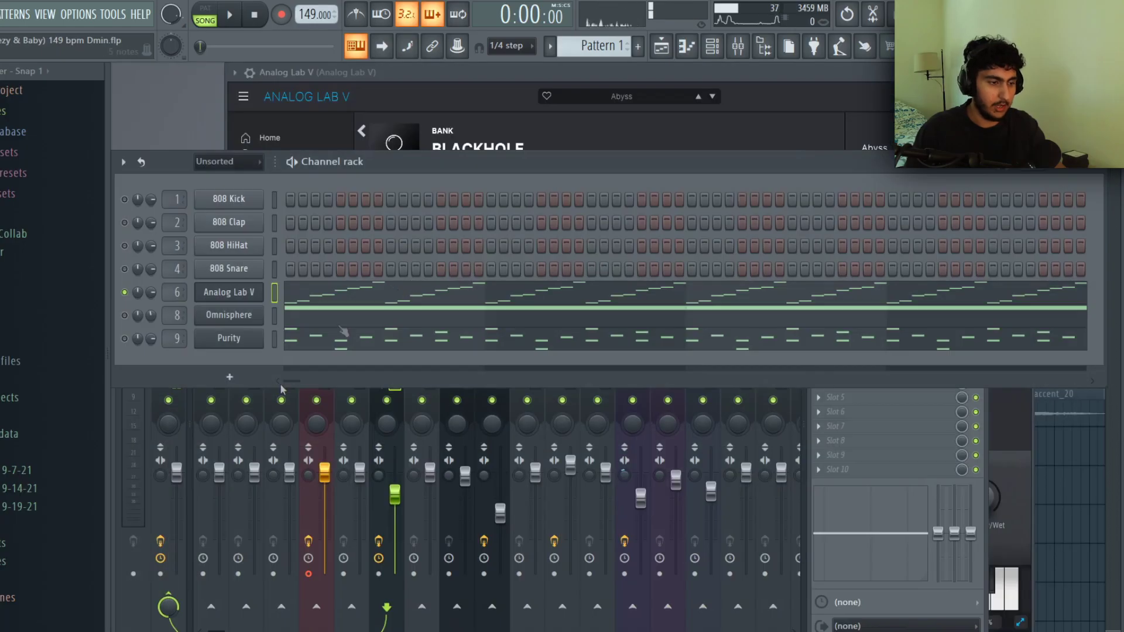
{"action": "left_click", "coordinate": [145, 577]}
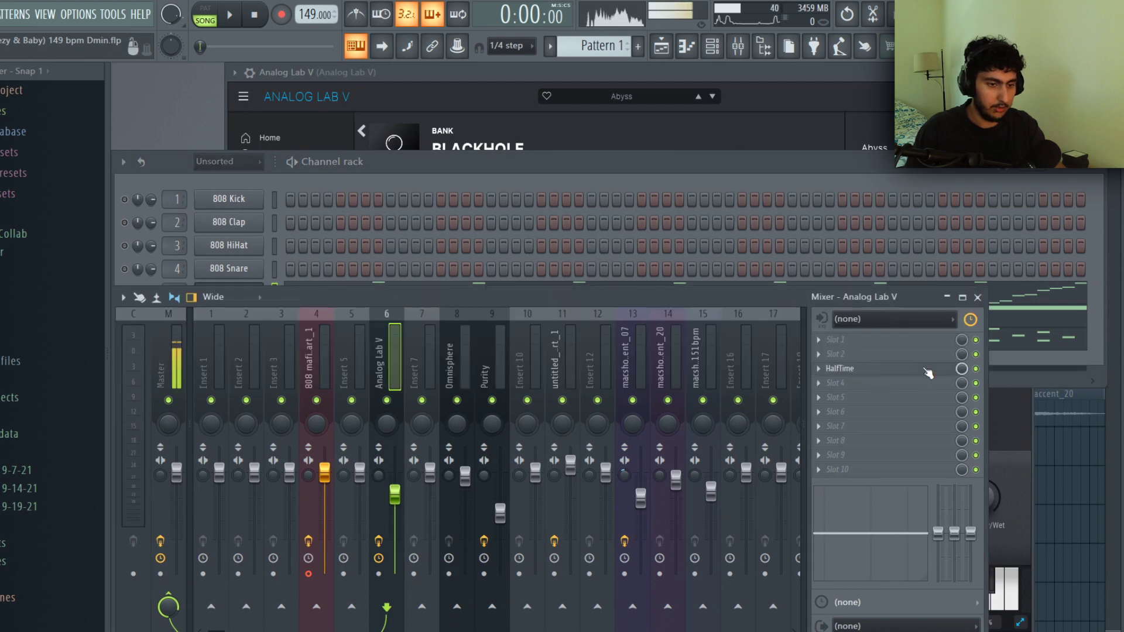
{"action": "left_click", "coordinate": [927, 371]}
{"action": "key", "text": "F7"}
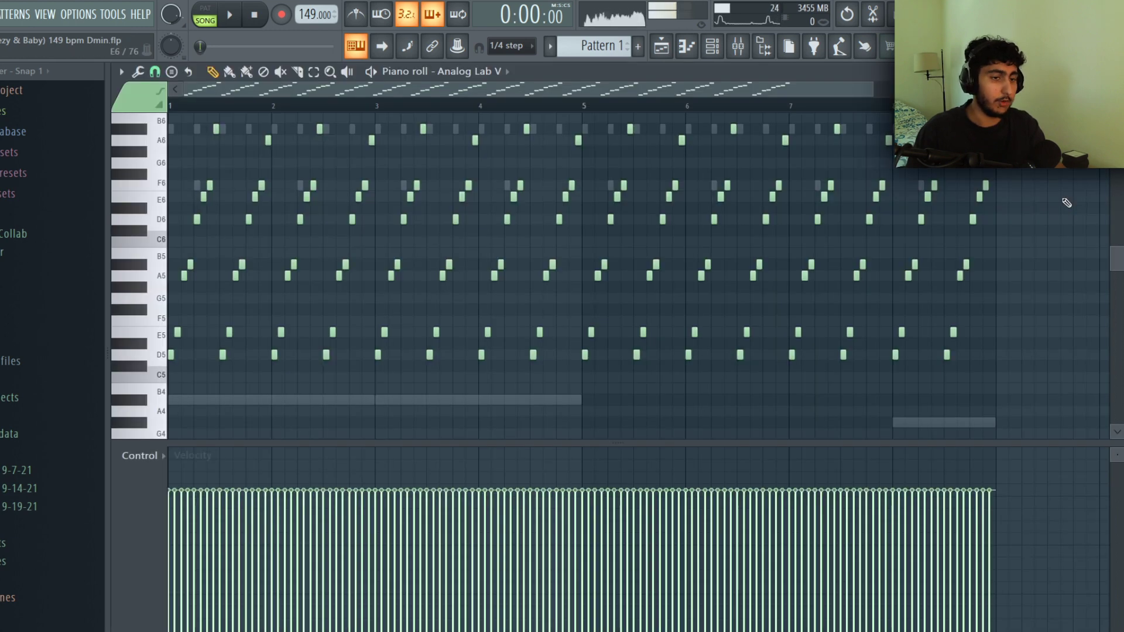
{"action": "key", "text": "space"}
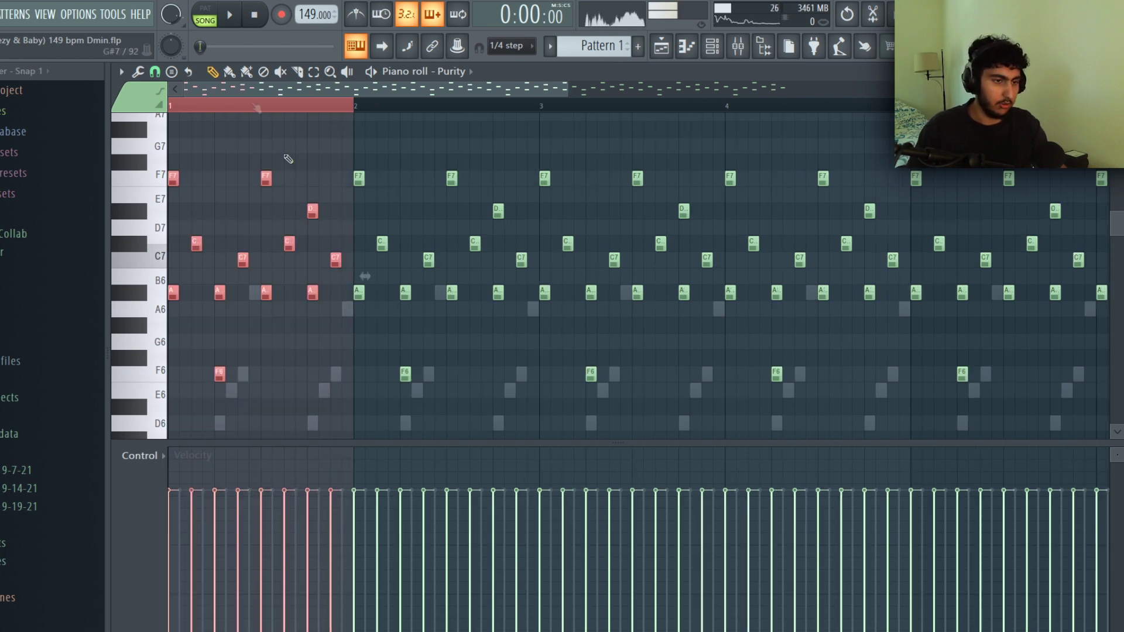
- Deselect the first bar of the Purity melody, show all its notes and play it back
{"action": "left_click", "coordinate": [403, 148], "text": "ctrl"}
{"action": "scroll", "coordinate": [585, 240], "scroll_direction": "down", "scroll_amount": 4}
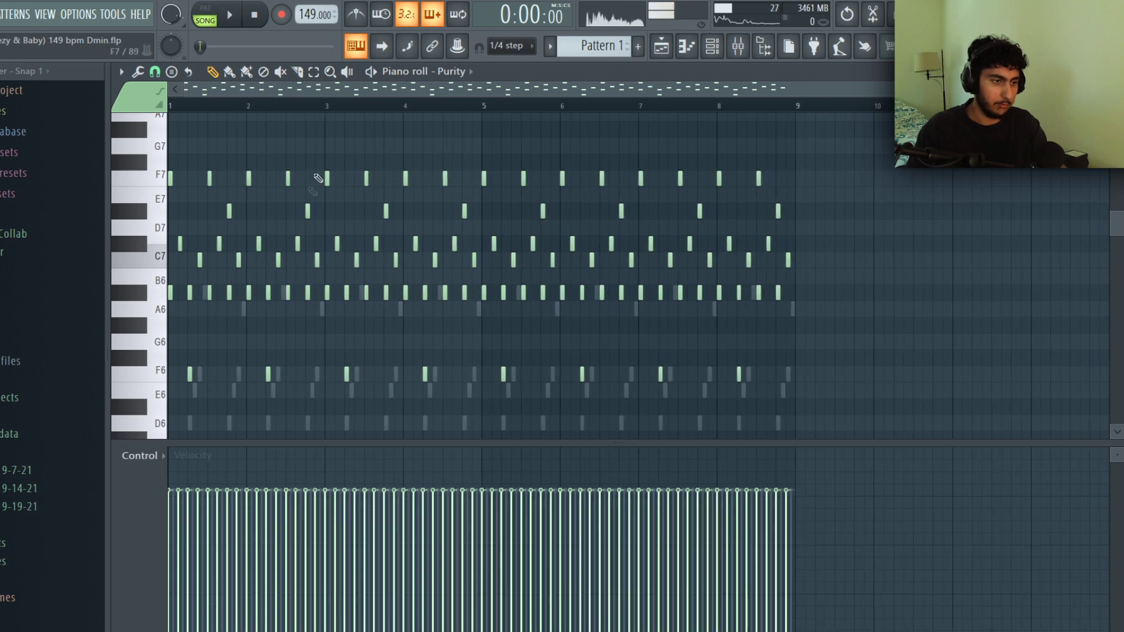
{"action": "scroll", "coordinate": [313, 191], "scroll_direction": "up", "scroll_amount": 2}
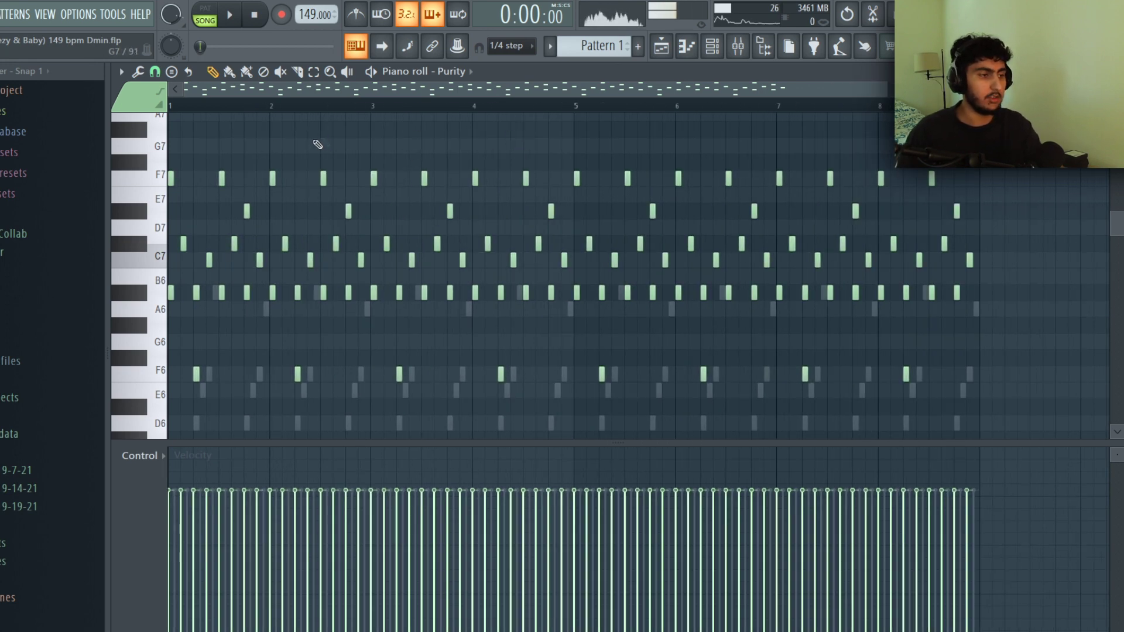
{"action": "key", "text": "space"}
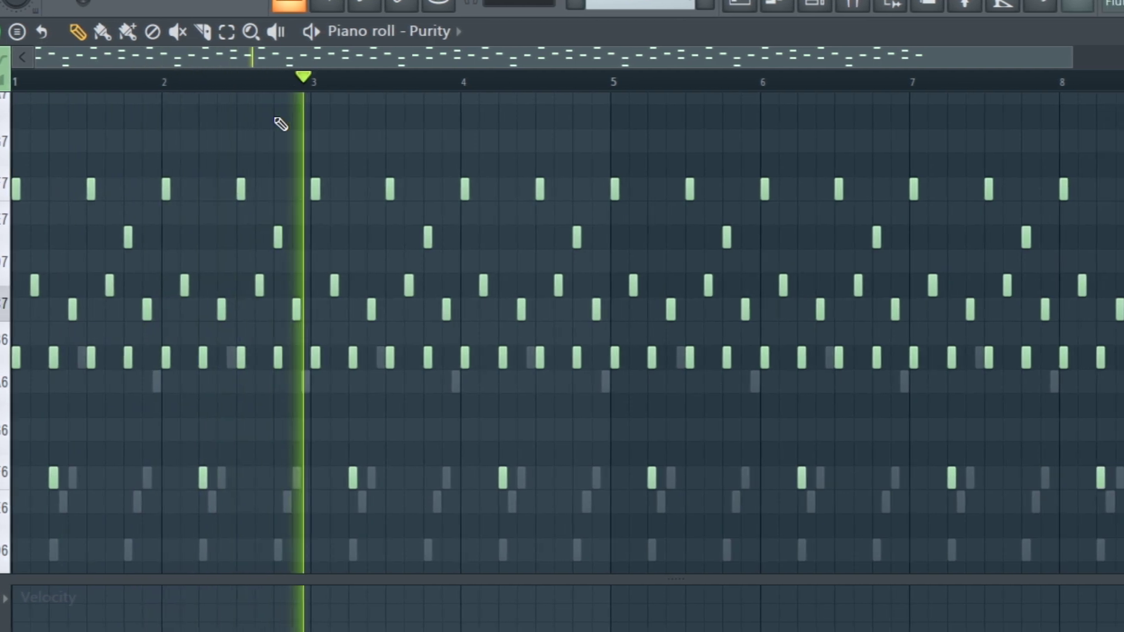
{"action": "key", "text": "space"}
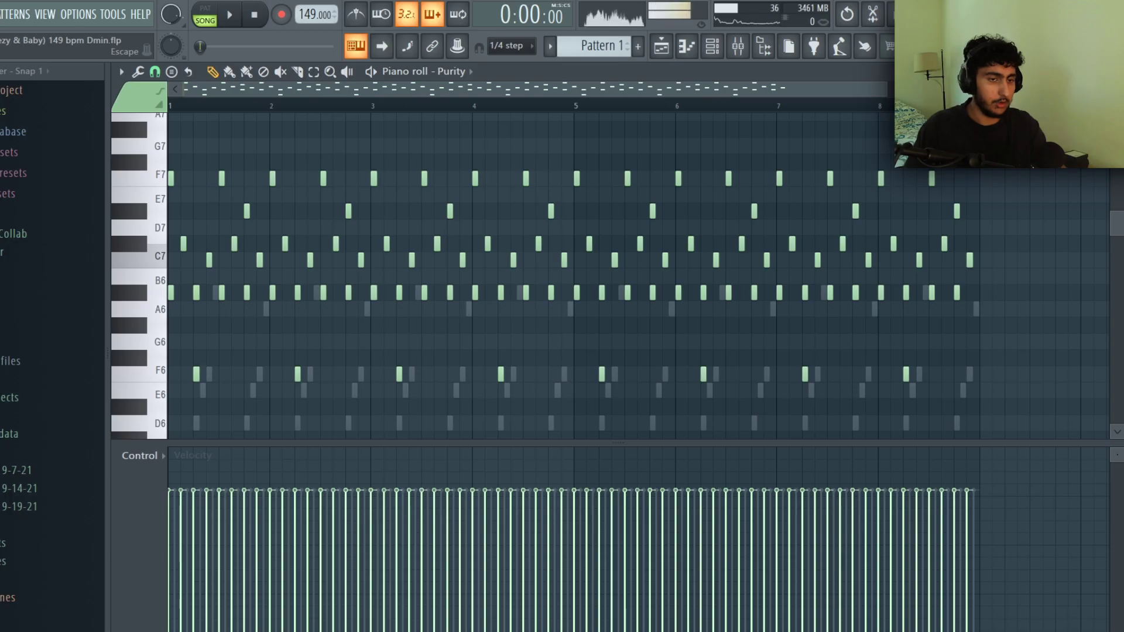
- Open Fruity parametric EQ 2 on the Purity mixer track to view its filter curve
{"action": "key", "text": "F7"}
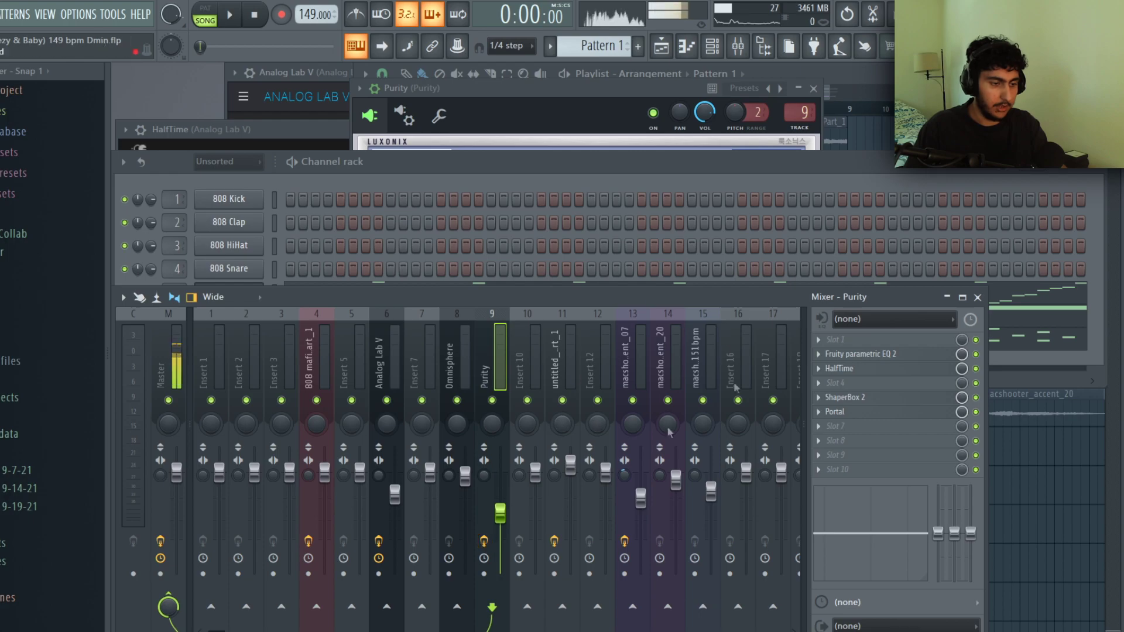
{"action": "left_click", "coordinate": [881, 357]}
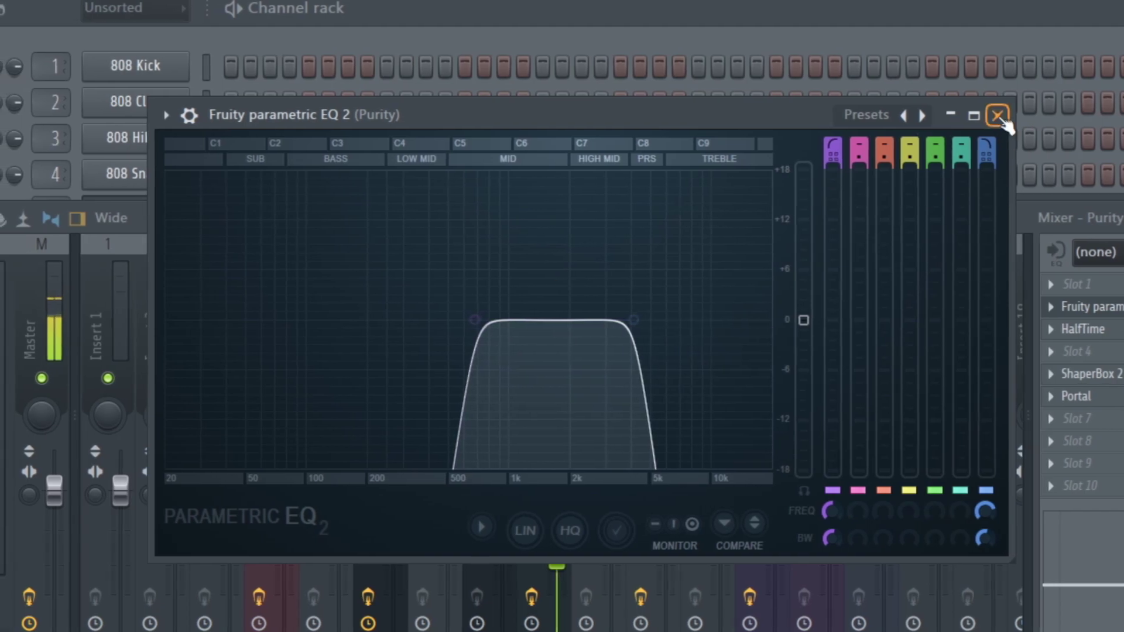
- Close the parametric EQ and view the Time, Filter, Volume and Pan shapers of ShaperBox 2 on the Purity track
{"action": "left_click", "coordinate": [989, 115]}
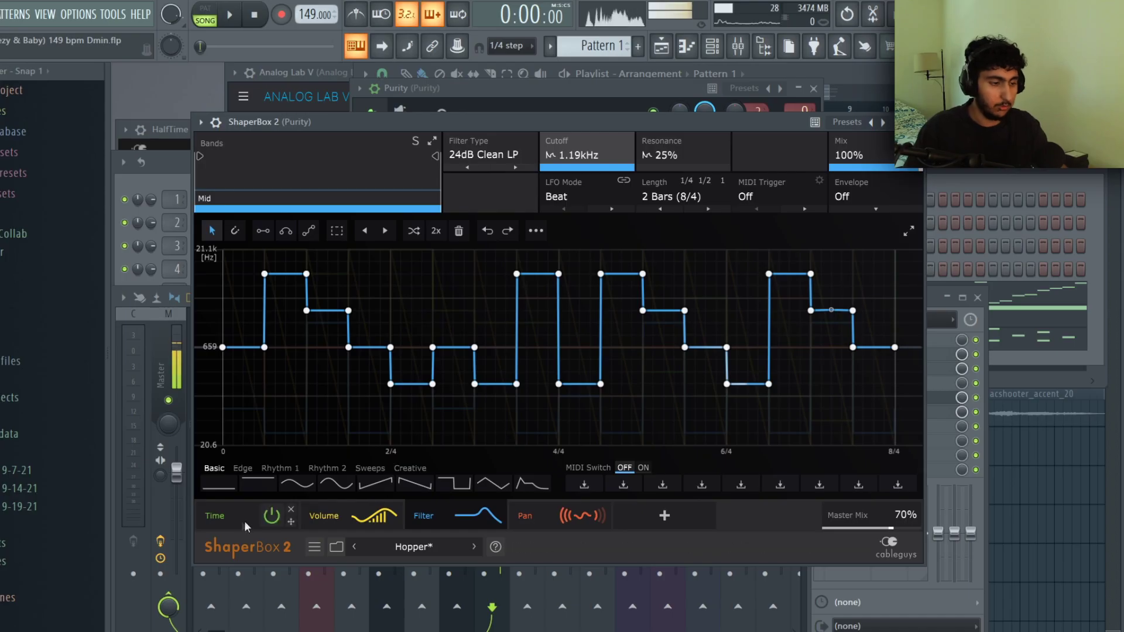
{"action": "left_click", "coordinate": [234, 522]}
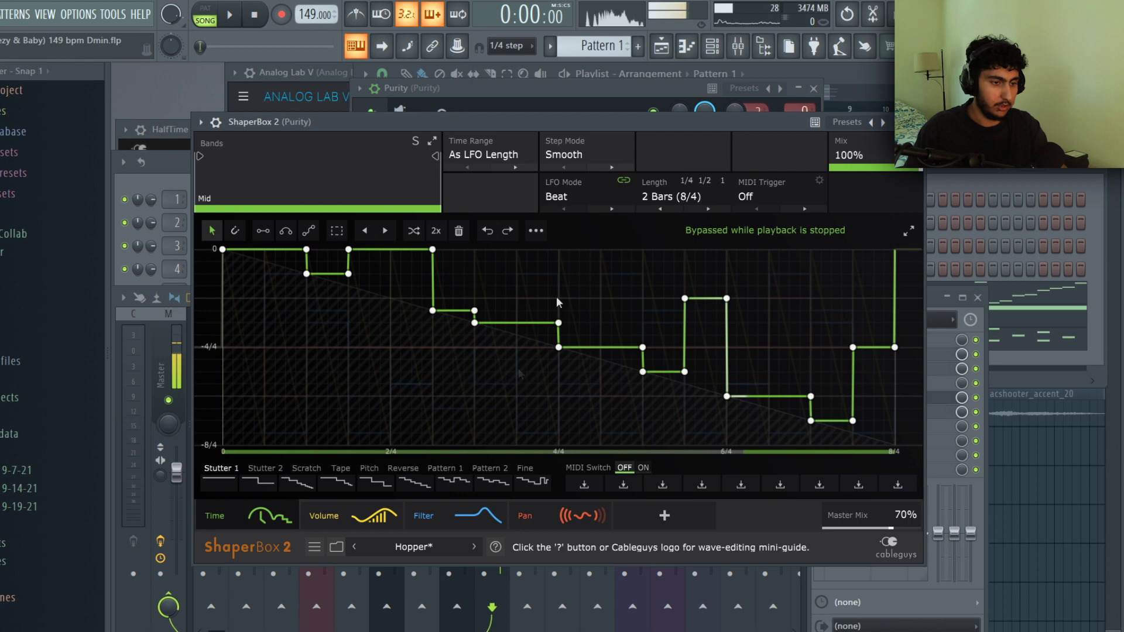
{"action": "left_click", "coordinate": [425, 521]}
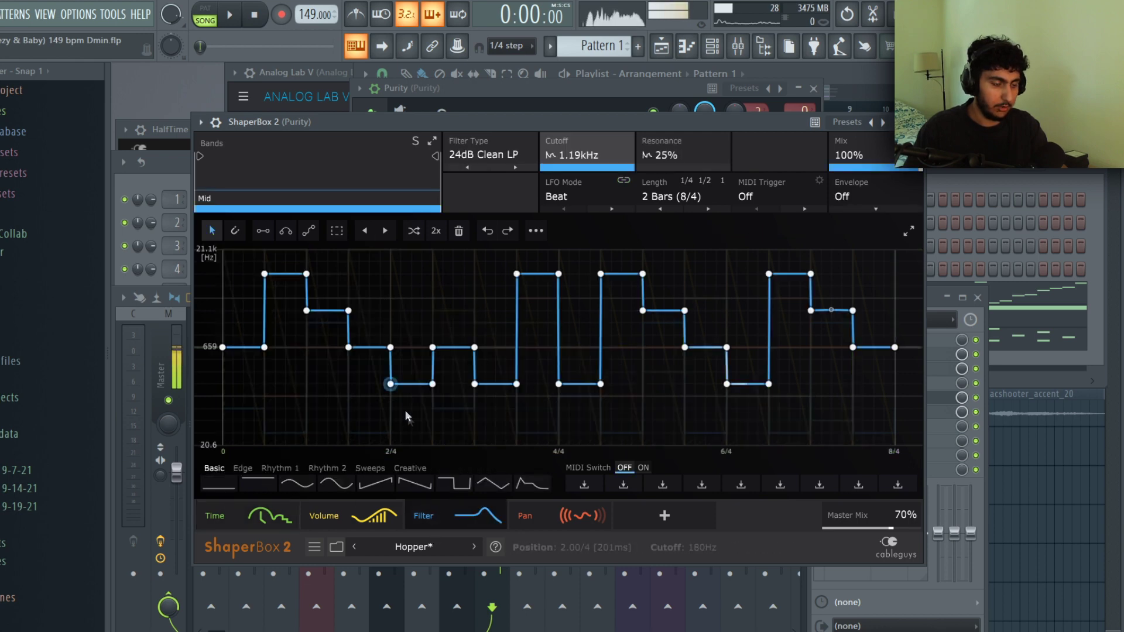
{"action": "left_click", "coordinate": [345, 524]}
{"action": "left_click", "coordinate": [550, 515]}
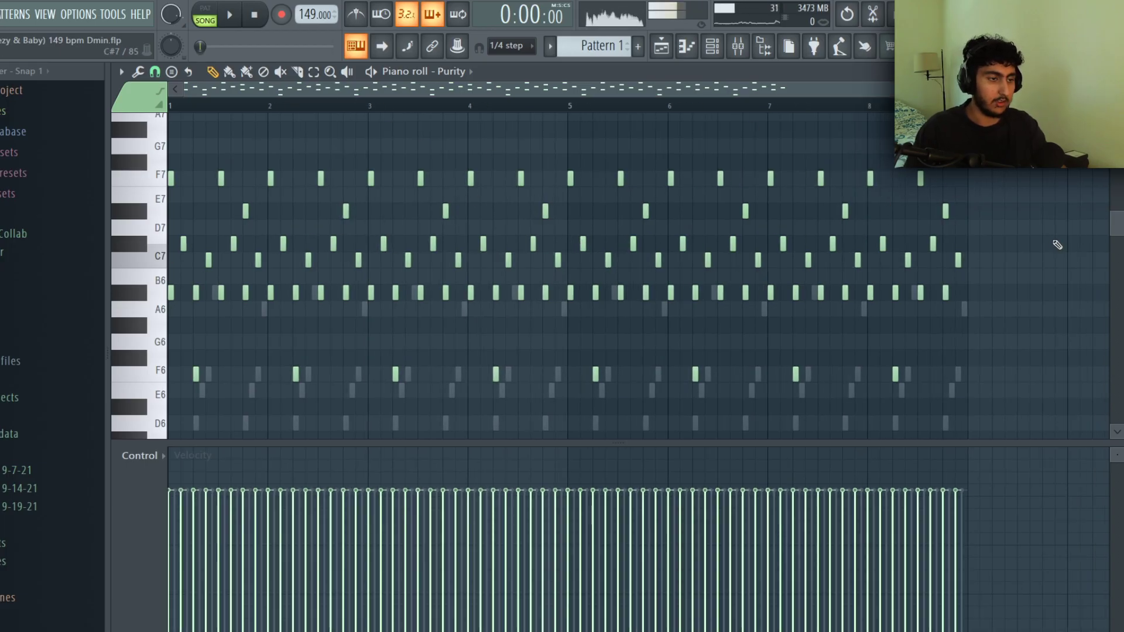
- Play back the Purity melody, and highlight and play back the long sustained notes of the Omnisphere layer
{"action": "key", "text": "space"}
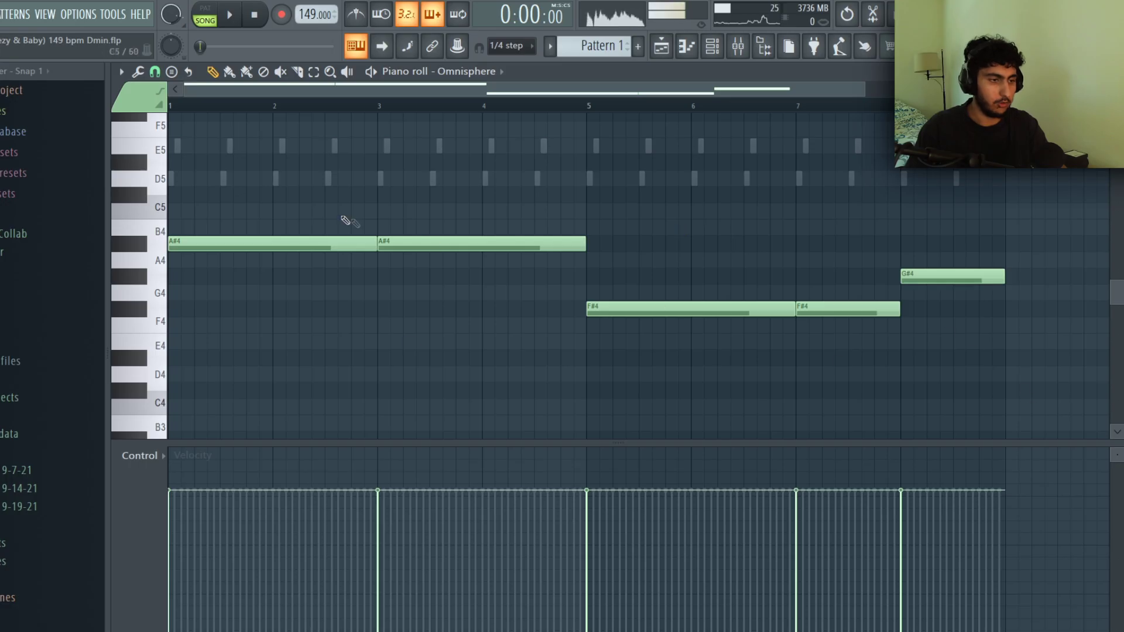
{"action": "left_click_drag", "start_coordinate": [480, 215], "coordinate": [1028, 397]}
{"action": "left_click", "coordinate": [1028, 396]}
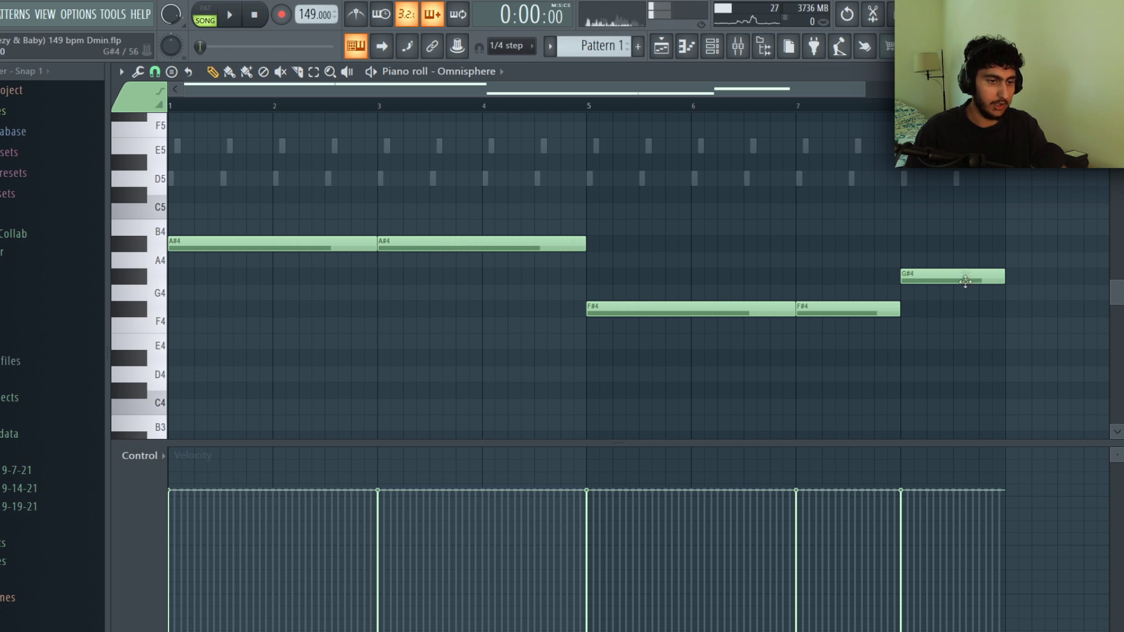
{"action": "key", "text": "space"}
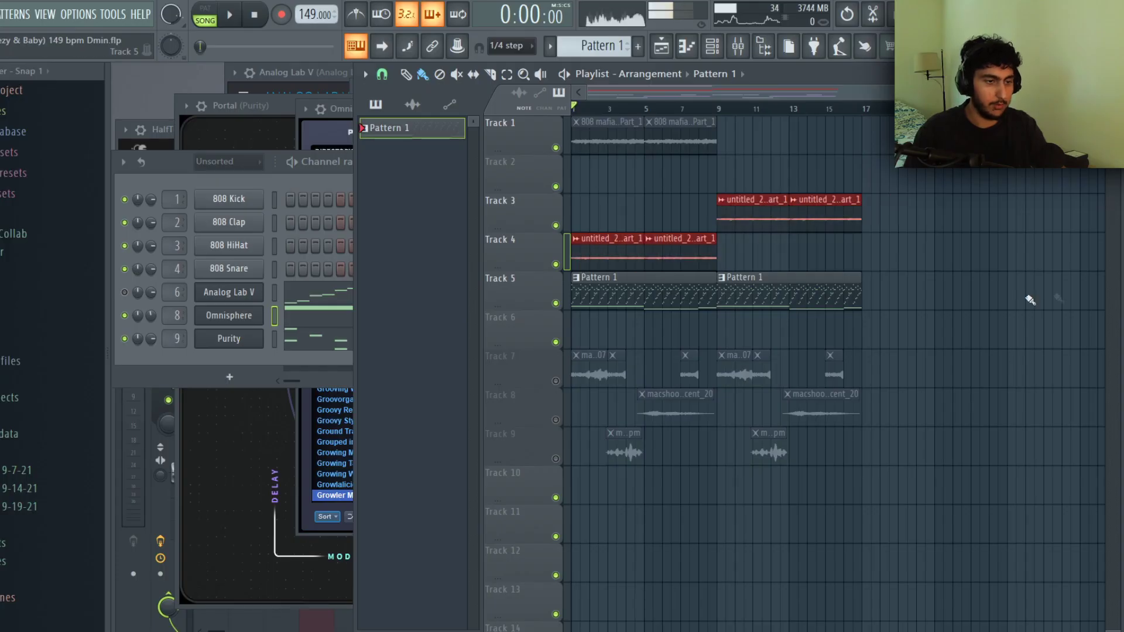
- Clear the clip selection in the playlist, and briefly highlight the Pattern 1 clips on Track 5
{"action": "left_click", "coordinate": [1030, 300]}
{"action": "left_click_drag", "start_coordinate": [972, 309], "coordinate": [661, 275]}
{"action": "left_click", "coordinate": [995, 362]}
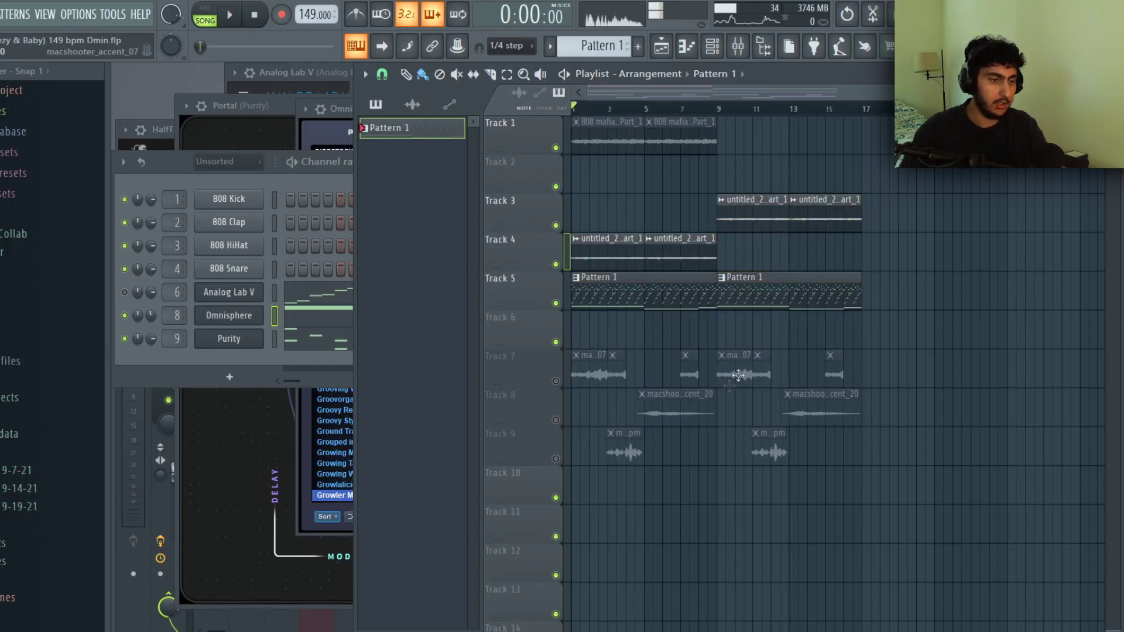
- Unmute Tracks 7, 8 and 9 in the playlist and briefly highlight their macshooter accent clips
{"action": "right_click", "coordinate": [555, 381]}
{"action": "right_click", "coordinate": [556, 382]}
{"action": "scroll", "coordinate": [670, 422], "scroll_direction": "up", "scroll_amount": 5}
{"action": "scroll", "coordinate": [936, 438], "scroll_direction": "down", "scroll_amount": 1}
{"action": "left_click_drag", "start_coordinate": [1080, 488], "coordinate": [670, 404]}
{"action": "left_click", "coordinate": [666, 407]}
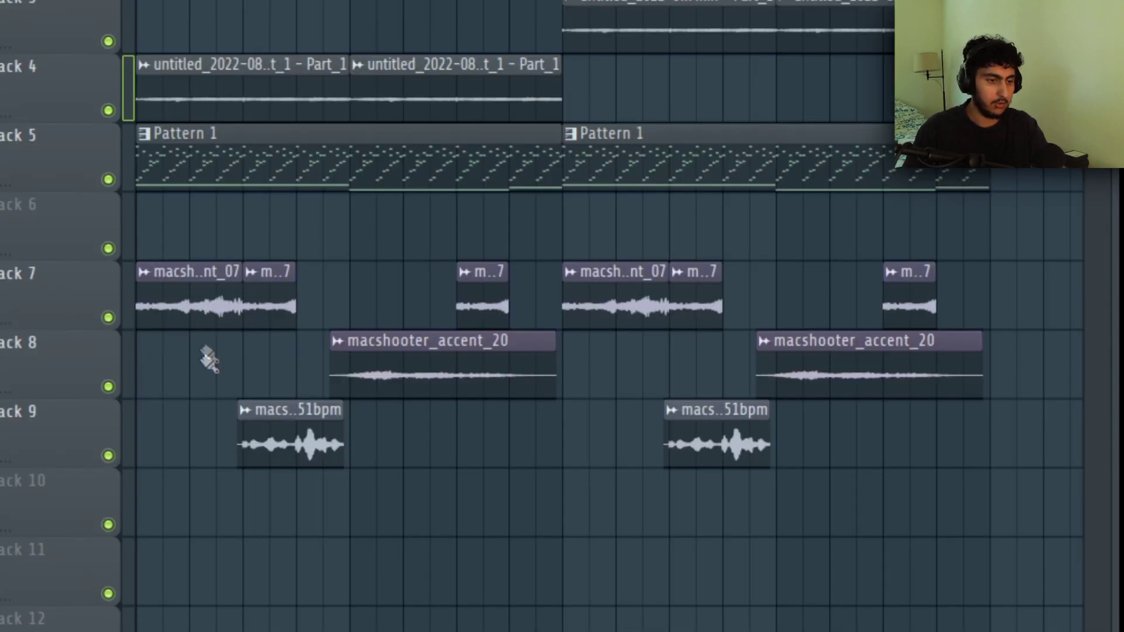
- Point out the three macshooter samples by selecting one clip each on Tracks 7, 8 and 9
{"action": "left_click", "coordinate": [214, 316], "text": "ctrl+shift"}
{"action": "left_click", "coordinate": [342, 358], "text": "ctrl+shift"}
{"action": "left_click", "coordinate": [304, 416], "text": "ctrl+shift"}
{"action": "left_click", "coordinate": [395, 488], "text": "ctrl"}
{"action": "left_click", "coordinate": [324, 439], "text": "ctrl+shift"}
{"action": "left_click", "coordinate": [345, 380], "text": "ctrl+shift"}
{"action": "left_click", "coordinate": [216, 316], "text": "ctrl+shift"}
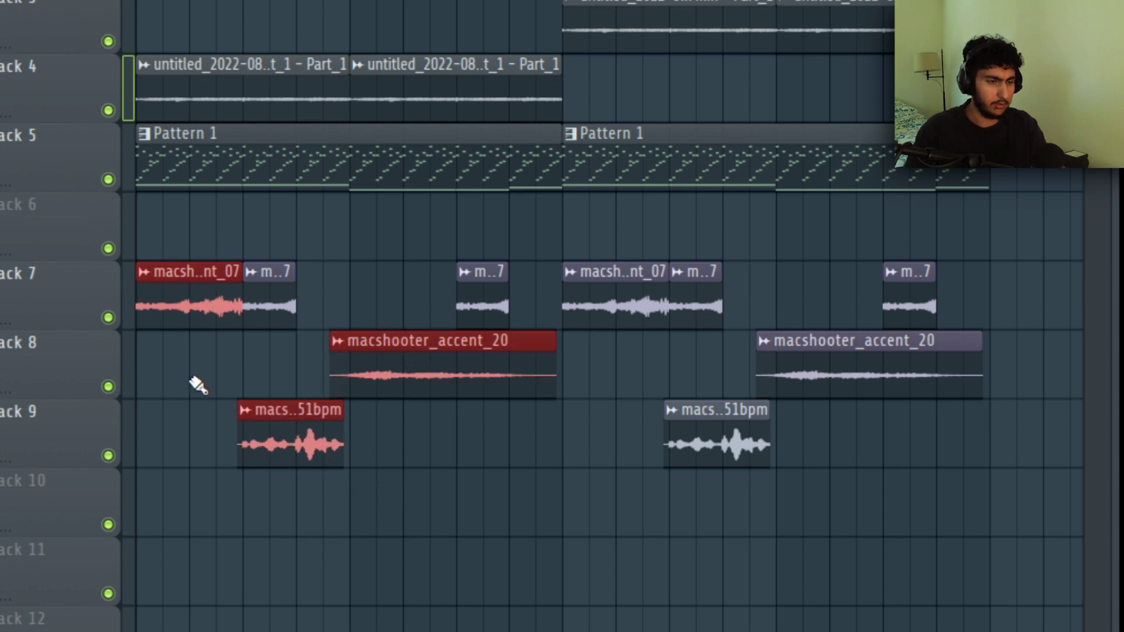
- Solo Track 7 and briefly highlight its macshooter_accent_07 clips near the start of the arrangement
{"action": "right_click", "coordinate": [109, 317]}
{"action": "scroll", "coordinate": [121, 325], "scroll_direction": "up", "scroll_amount": 2}
{"action": "left_click_drag", "start_coordinate": [527, 291], "coordinate": [319, 288]}
{"action": "left_click", "coordinate": [447, 297], "text": "ctrl"}
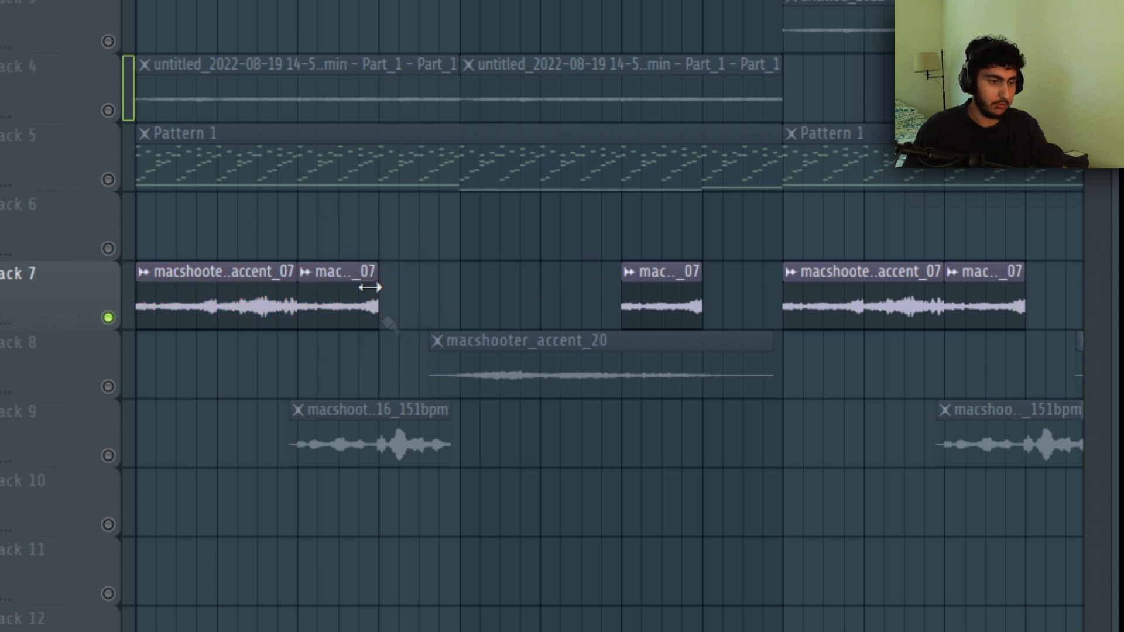
- Enable Tracks 9 and 8 alongside Track 7, briefly highlighting the accent_16_151bpm and accent_07 clips
{"action": "left_click", "coordinate": [108, 456]}
{"action": "left_click", "coordinate": [436, 462], "text": "ctrl"}
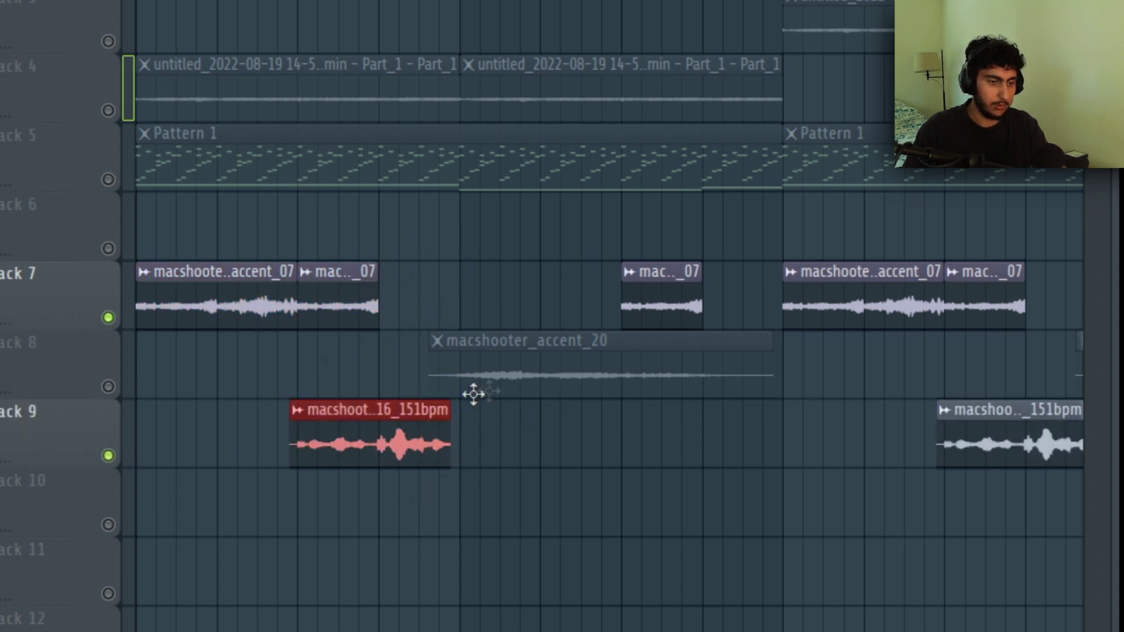
{"action": "left_click", "coordinate": [345, 321], "text": "ctrl+shift"}
{"action": "right_click", "coordinate": [466, 268]}
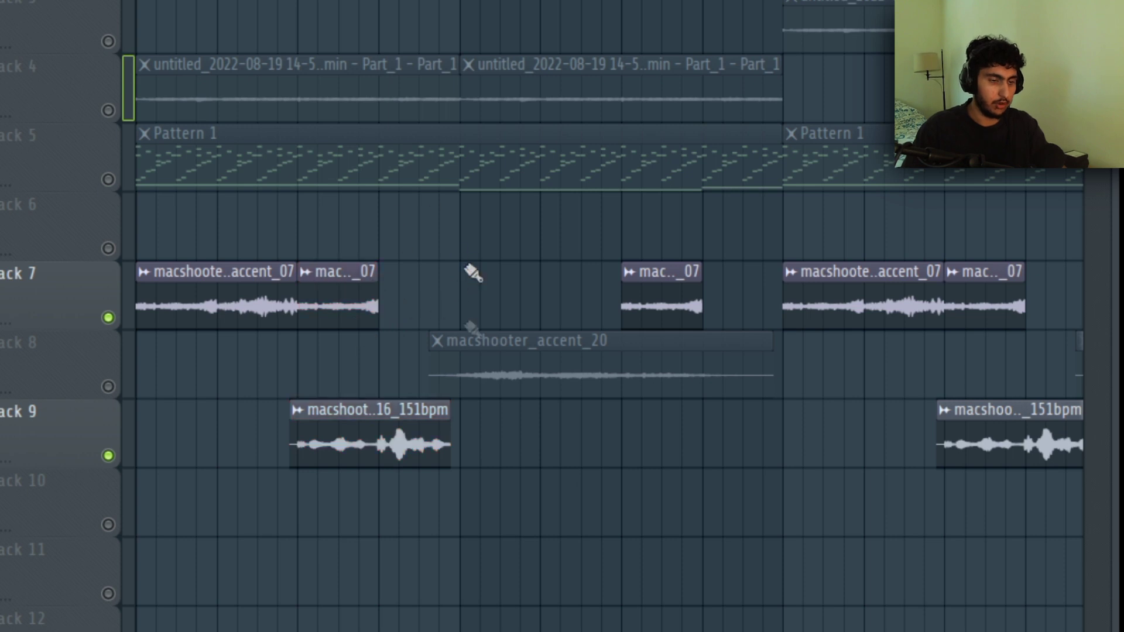
{"action": "left_click", "coordinate": [109, 386]}
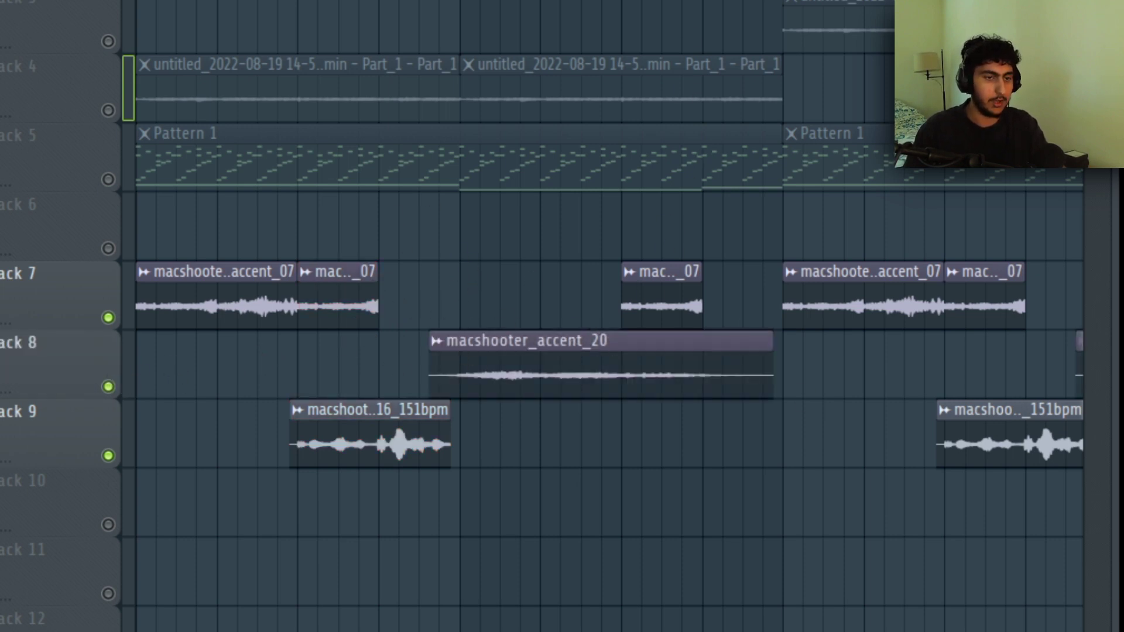
- View the audio clip settings of macshooter_accent_16_151bpm and macshooter_accent_20, and return to the playlist
{"action": "double_click", "coordinate": [374, 412]}
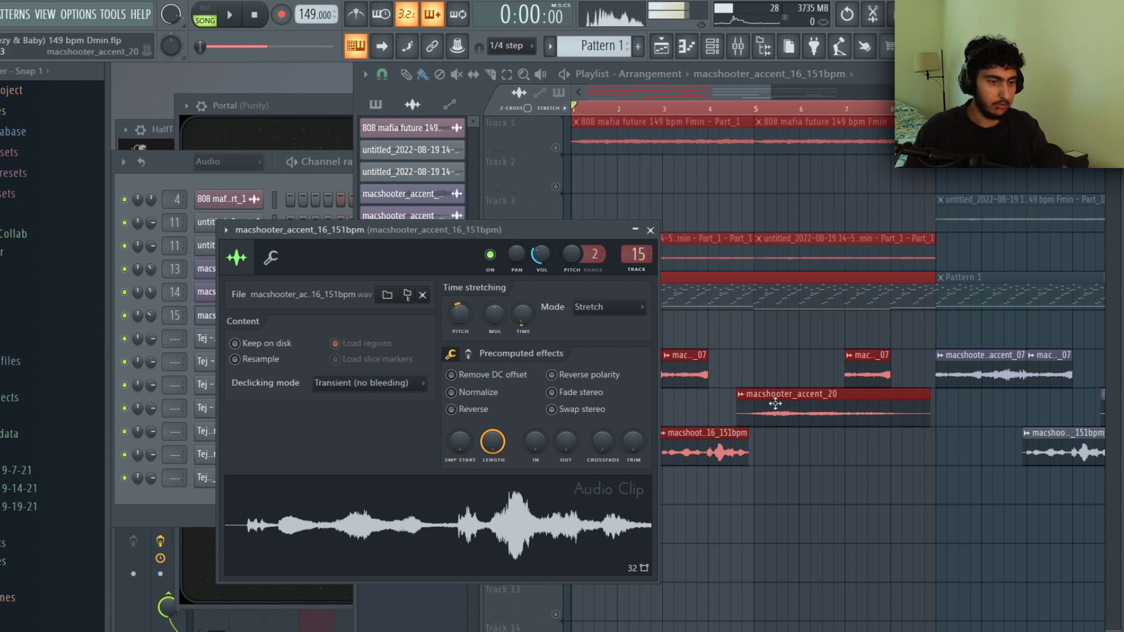
{"action": "double_click", "coordinate": [775, 403]}
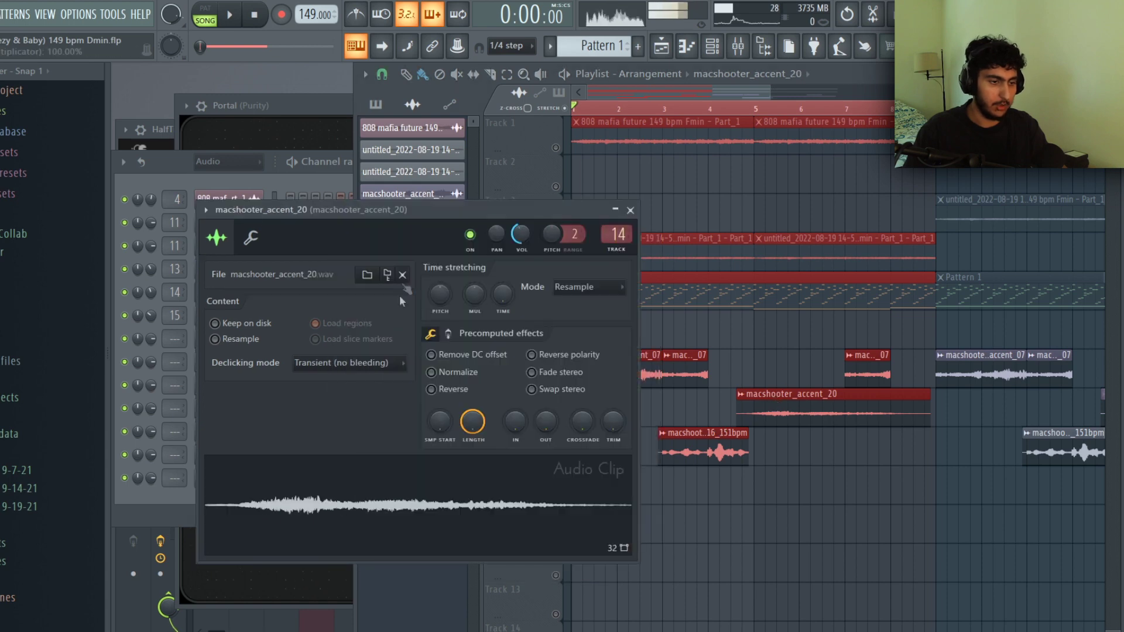
{"action": "left_click", "coordinate": [883, 531]}
{"action": "scroll", "coordinate": [611, 294], "scroll_direction": "down", "scroll_amount": 1}
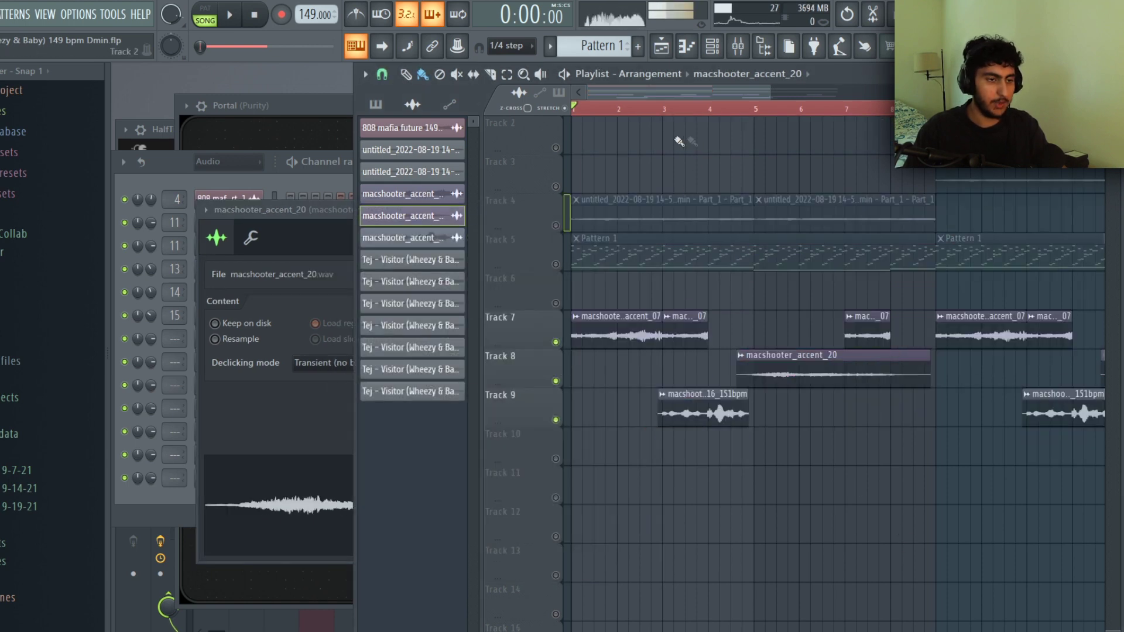
- Play back the soloed accent clips on Tracks 7 to 9, and play the arrangement with all tracks enabled
{"action": "key", "text": "space"}
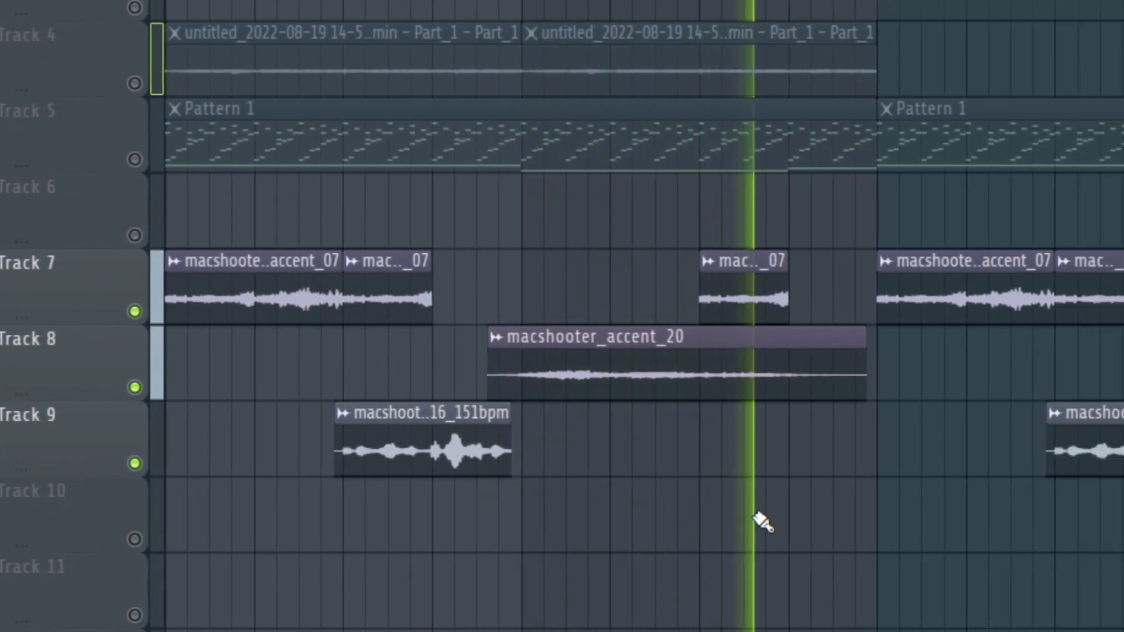
{"action": "key", "text": "space"}
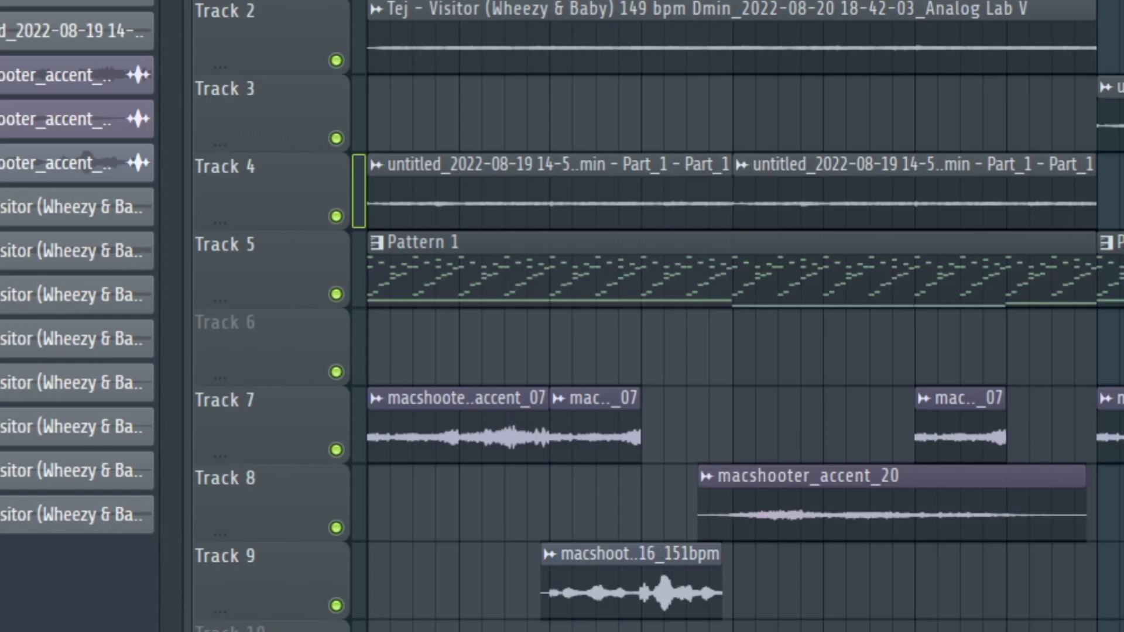
{"action": "key", "text": "space"}
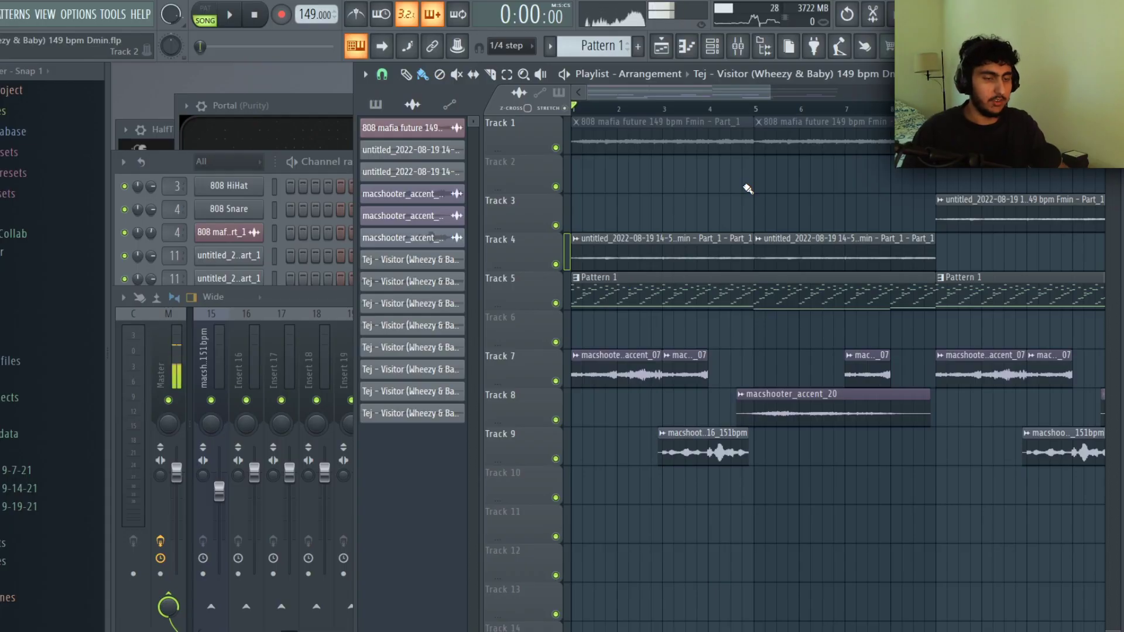
- Show the full mixer and select insert 4, which holds the 808 mafia sample
{"action": "left_click", "coordinate": [346, 394]}
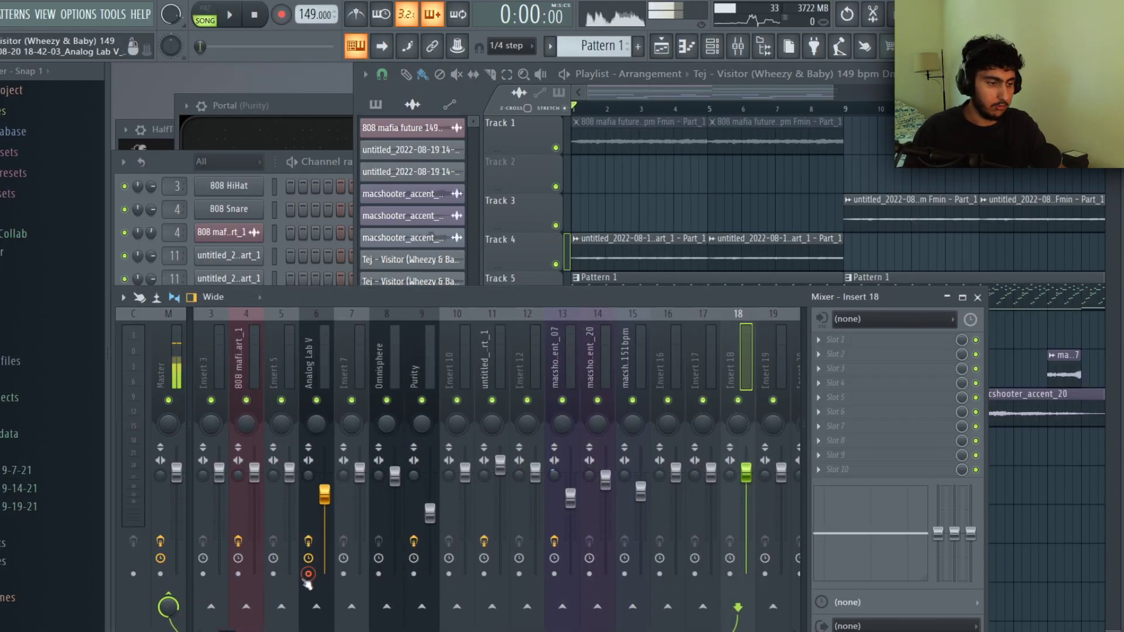
{"action": "scroll", "coordinate": [329, 358], "scroll_direction": "up", "scroll_amount": 2}
{"action": "left_click", "coordinate": [329, 358]}
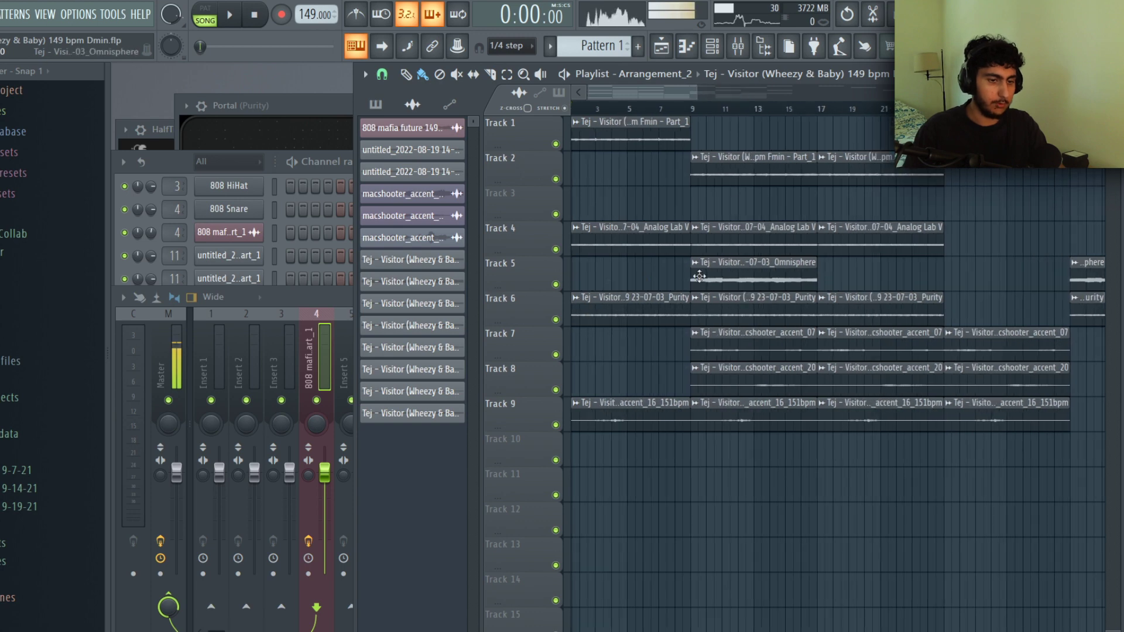
- Show the rendered stem clips across Arrangement_2, highlight them all and clear the selection
{"action": "scroll", "coordinate": [700, 276], "scroll_direction": "down", "scroll_amount": 2}
{"action": "left_click_drag", "start_coordinate": [1028, 501], "coordinate": [635, 176]}
{"action": "double_click", "coordinate": [682, 158]}
{"action": "scroll", "coordinate": [707, 212], "scroll_direction": "down", "scroll_amount": 1}
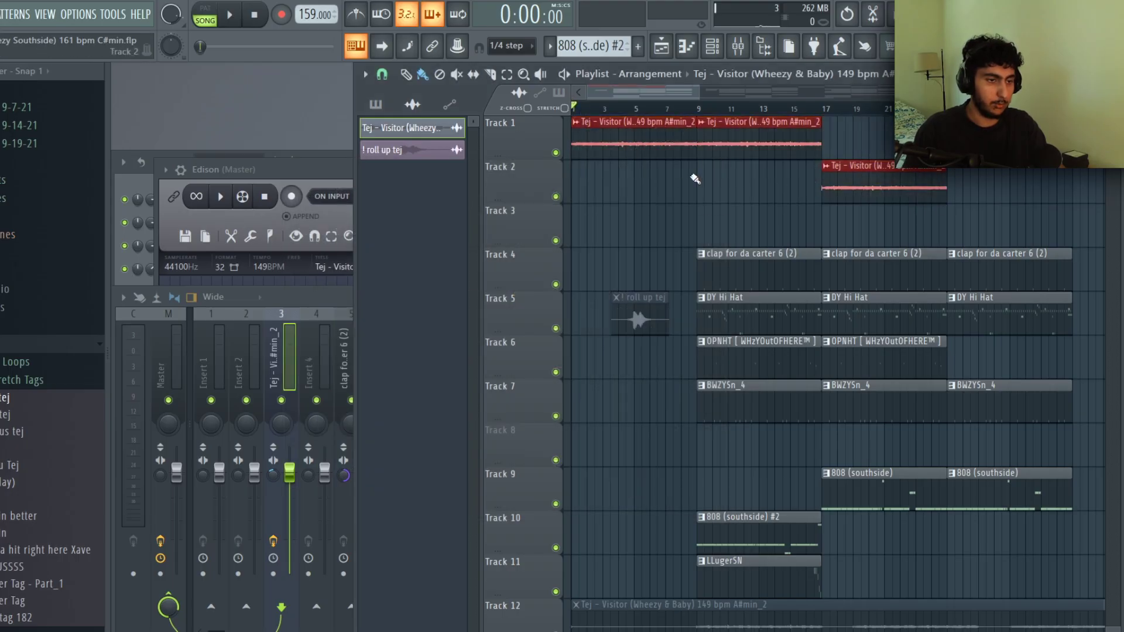
- Open the channel rack and view the clap for da carter 6 (2) notes in the piano roll, briefly highlighting them
{"action": "key", "text": "F6"}
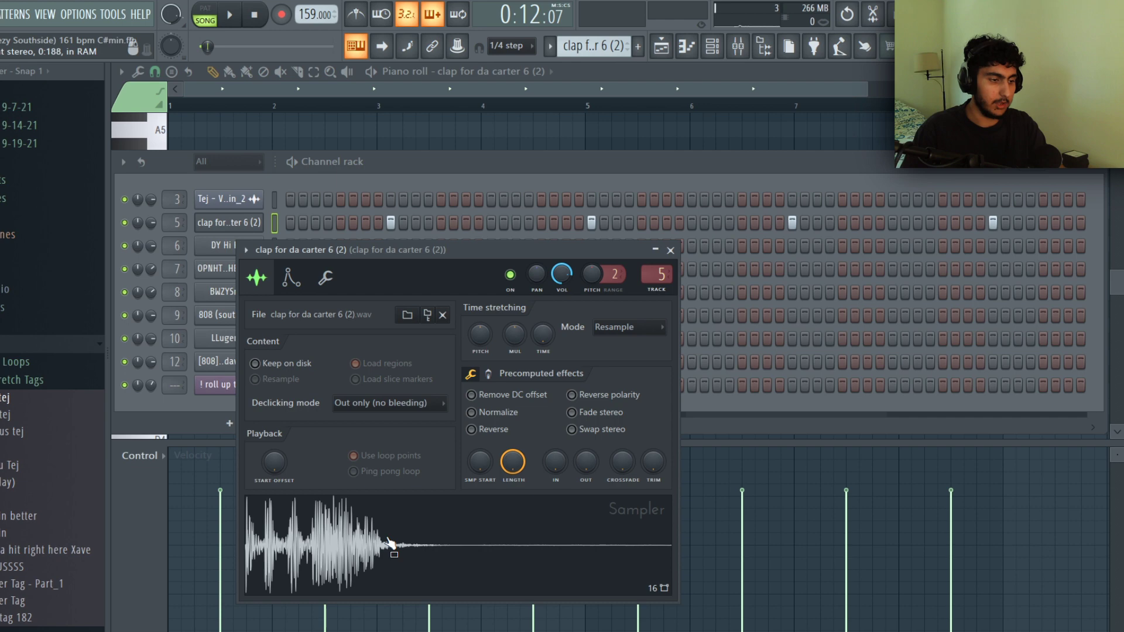
{"action": "key", "text": "F7"}
{"action": "left_click_drag", "start_coordinate": [1052, 338], "coordinate": [169, 140]}
{"action": "left_click", "coordinate": [507, 135], "text": "ctrl"}
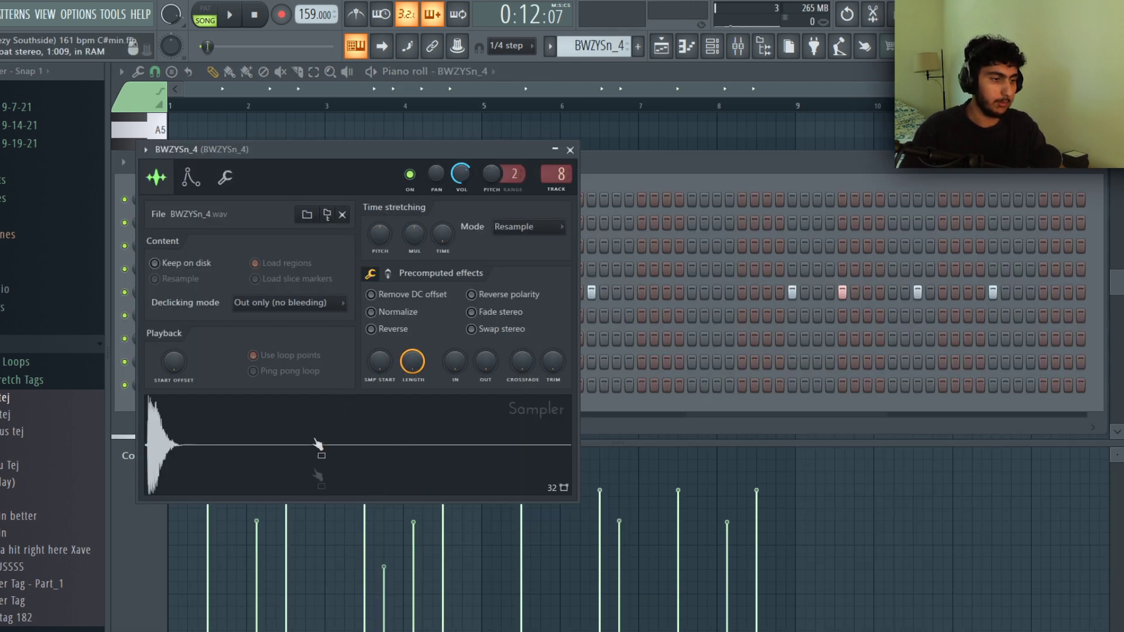
- Open the BWZYSn_4 snare pattern in the piano roll, show all its notes and play it back
{"action": "key", "text": "F7"}
{"action": "scroll", "coordinate": [176, 158], "scroll_direction": "up", "scroll_amount": 3}
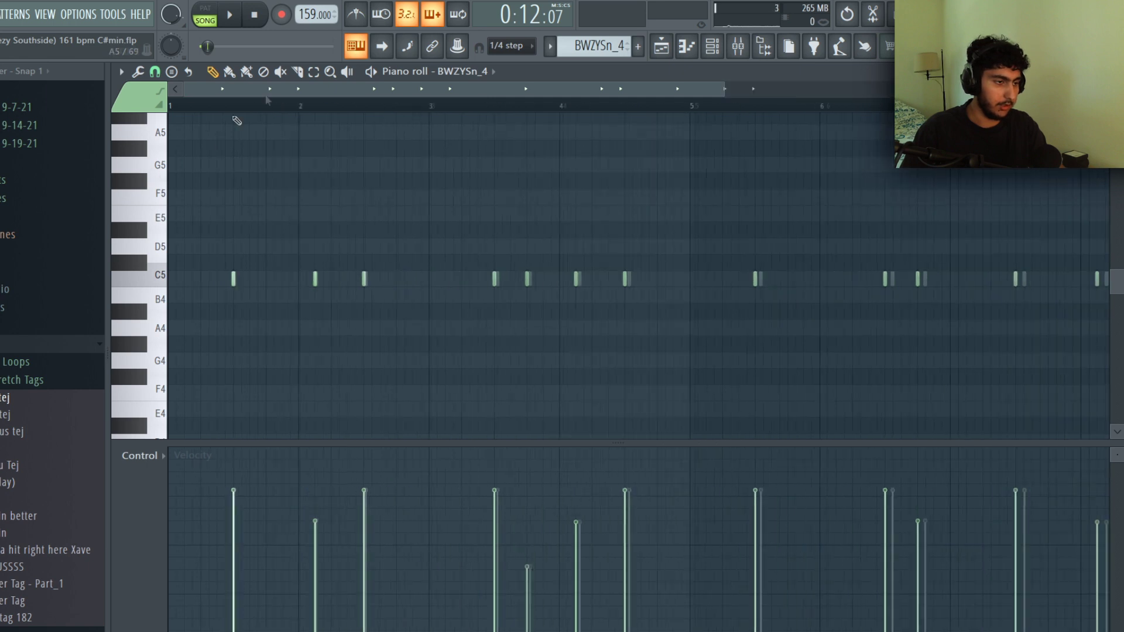
{"action": "scroll", "coordinate": [247, 104], "scroll_direction": "down", "scroll_amount": 2}
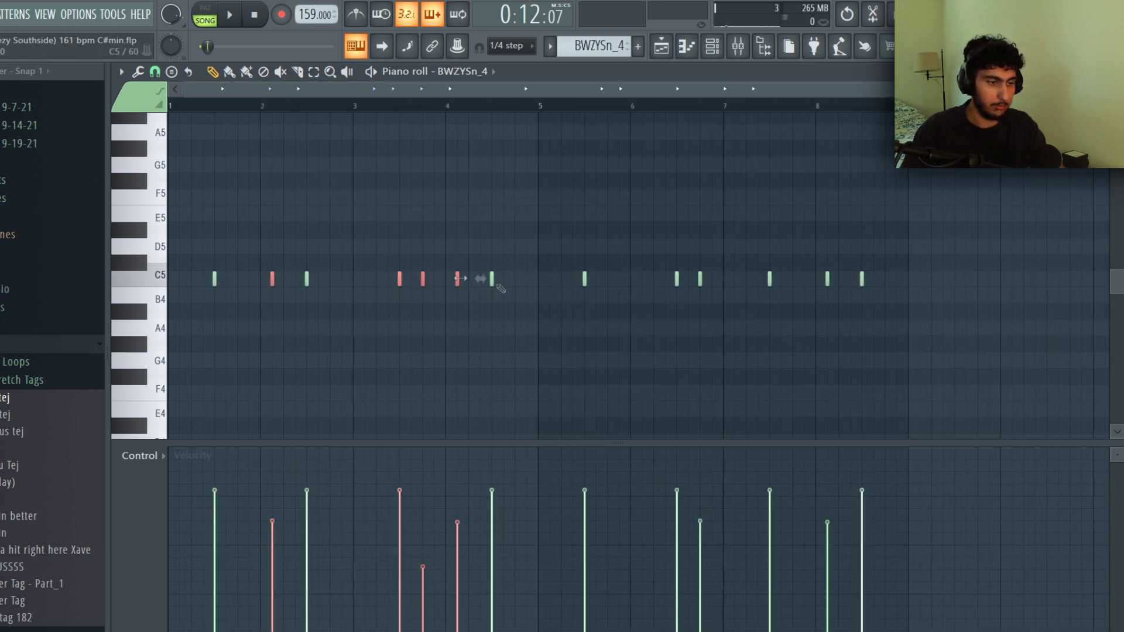
{"action": "key", "text": "space"}
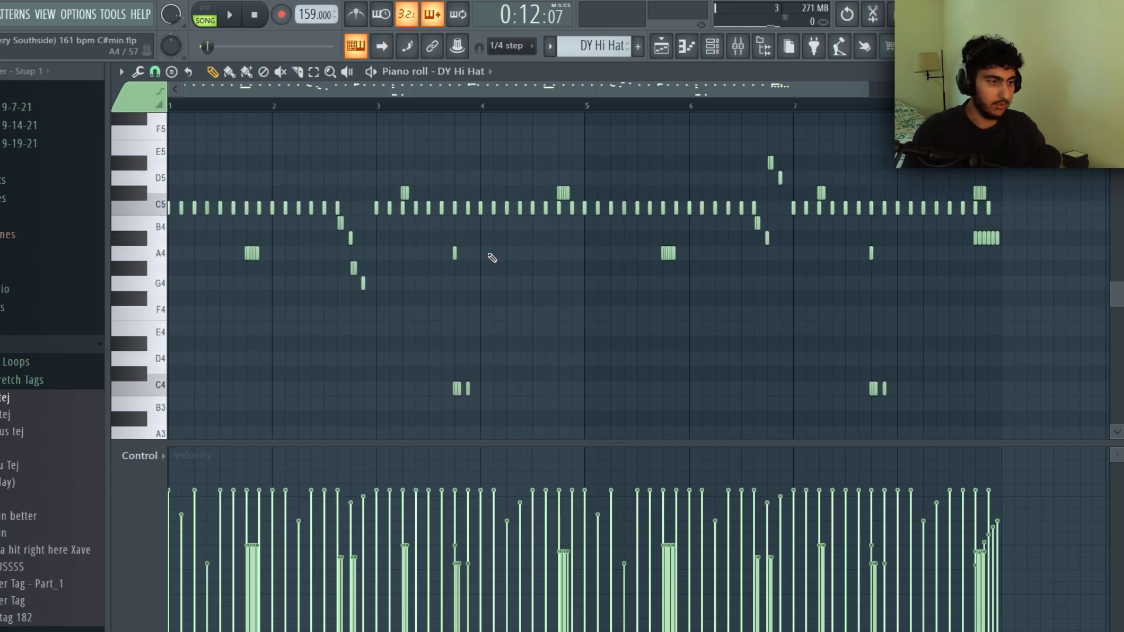
- Show the whole DY Hi Hat pattern with its rolls in the piano roll and play it back
{"action": "scroll", "coordinate": [965, 381], "scroll_direction": "down", "scroll_amount": 1}
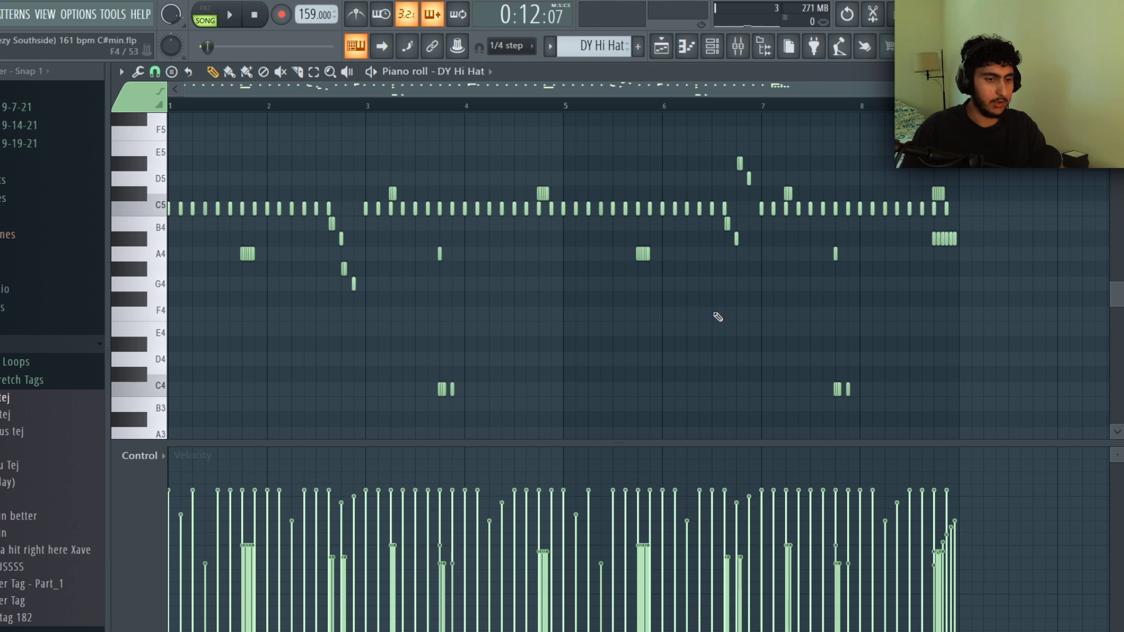
{"action": "scroll", "coordinate": [679, 318], "scroll_direction": "up", "scroll_amount": 3}
{"action": "scroll", "coordinate": [687, 317], "scroll_direction": "down", "scroll_amount": 4}
{"action": "scroll", "coordinate": [819, 305], "scroll_direction": "up", "scroll_amount": 1}
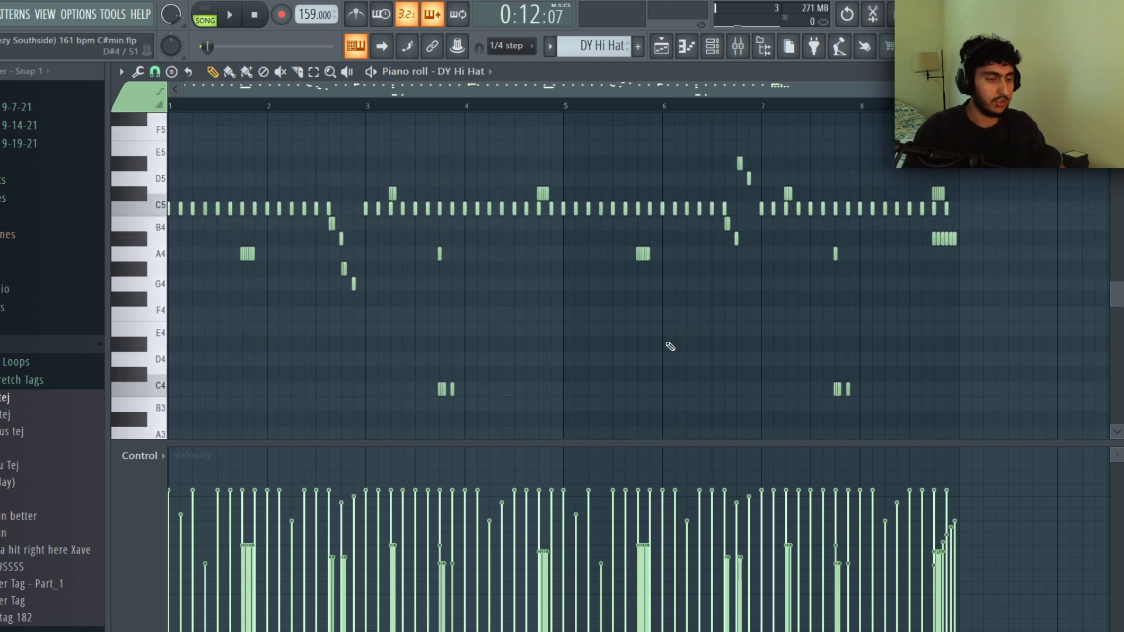
{"action": "key", "text": "space"}
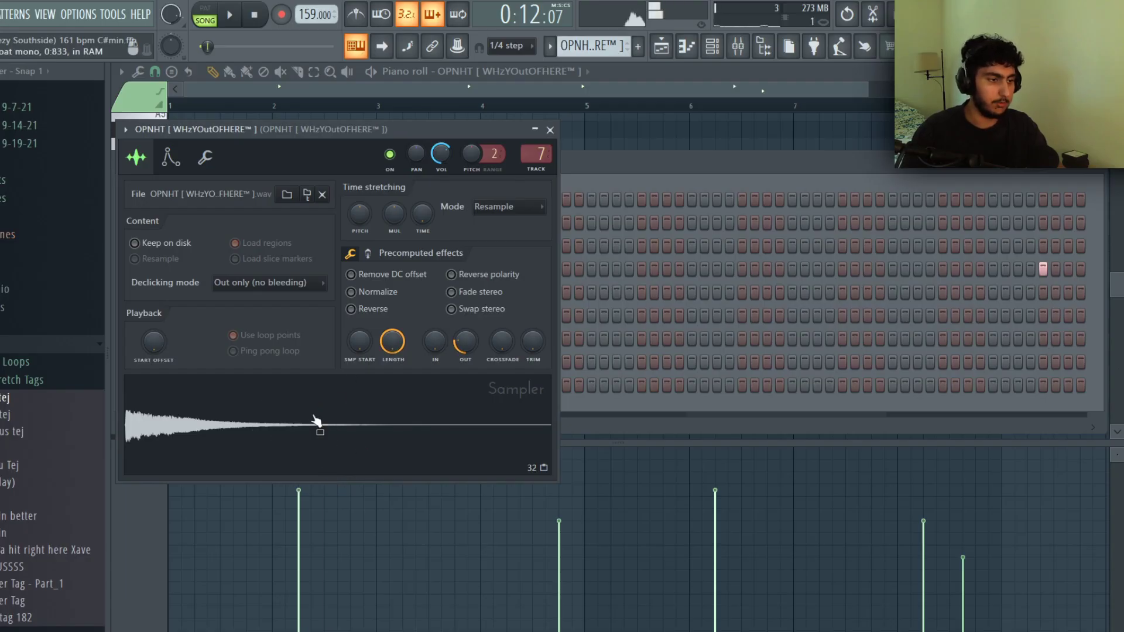
- Highlight the OPNHT open hat notes in the piano roll, clear the selection and play the pattern back
{"action": "left_click_drag", "start_coordinate": [1051, 346], "coordinate": [171, 196]}
{"action": "left_click", "coordinate": [342, 165], "text": "ctrl"}
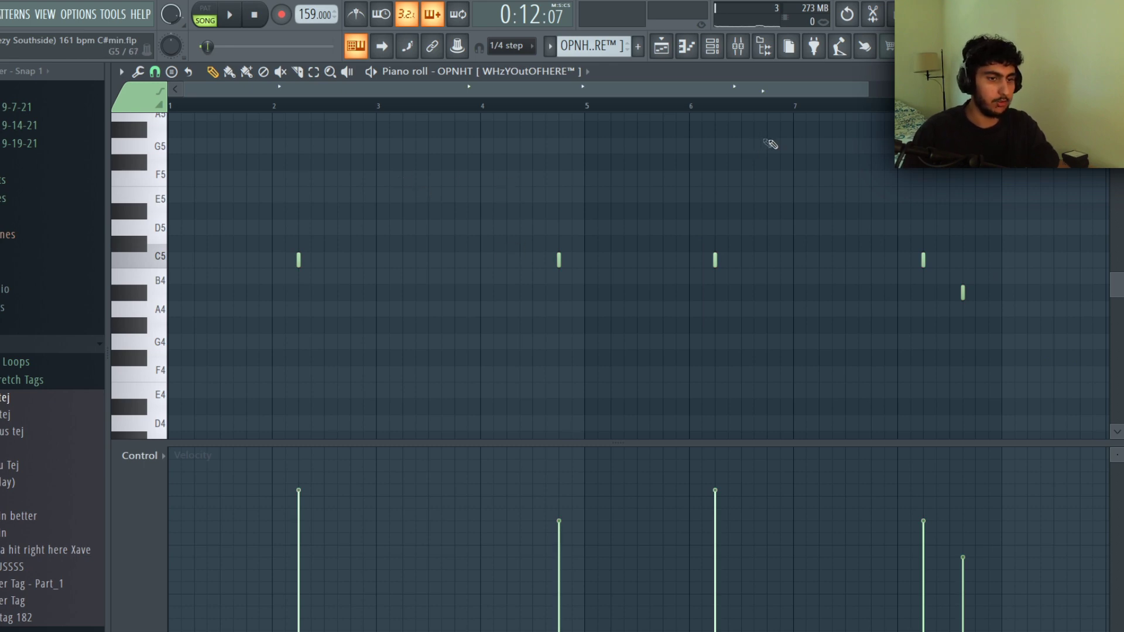
{"action": "key", "text": "space"}
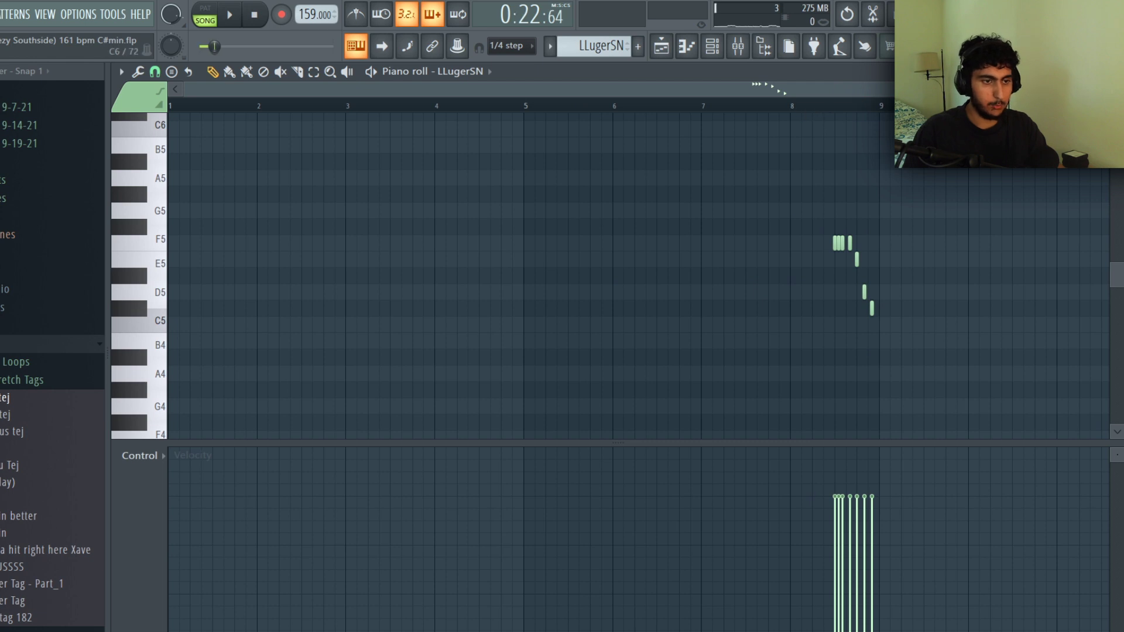
- Show the LLugerSN snare roll before bar 9 in the piano roll and play it back from bar 7
{"action": "scroll", "coordinate": [942, 228], "scroll_direction": "up", "scroll_amount": 2}
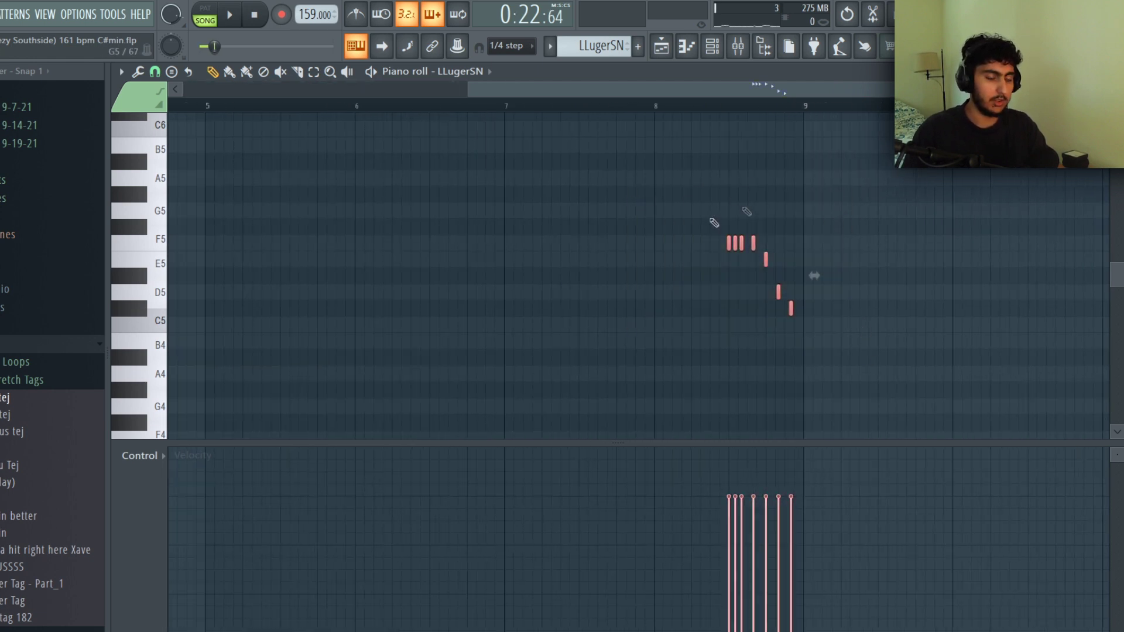
{"action": "scroll", "coordinate": [789, 202], "scroll_direction": "up", "scroll_amount": 1}
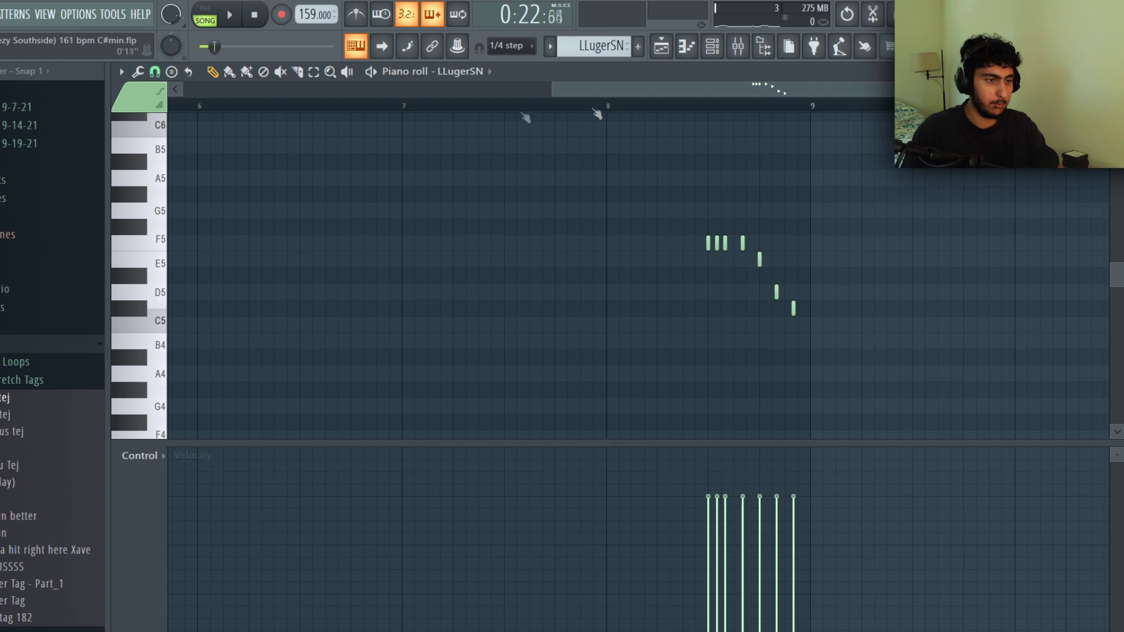
{"action": "left_click", "coordinate": [408, 110]}
{"action": "key", "text": "space"}
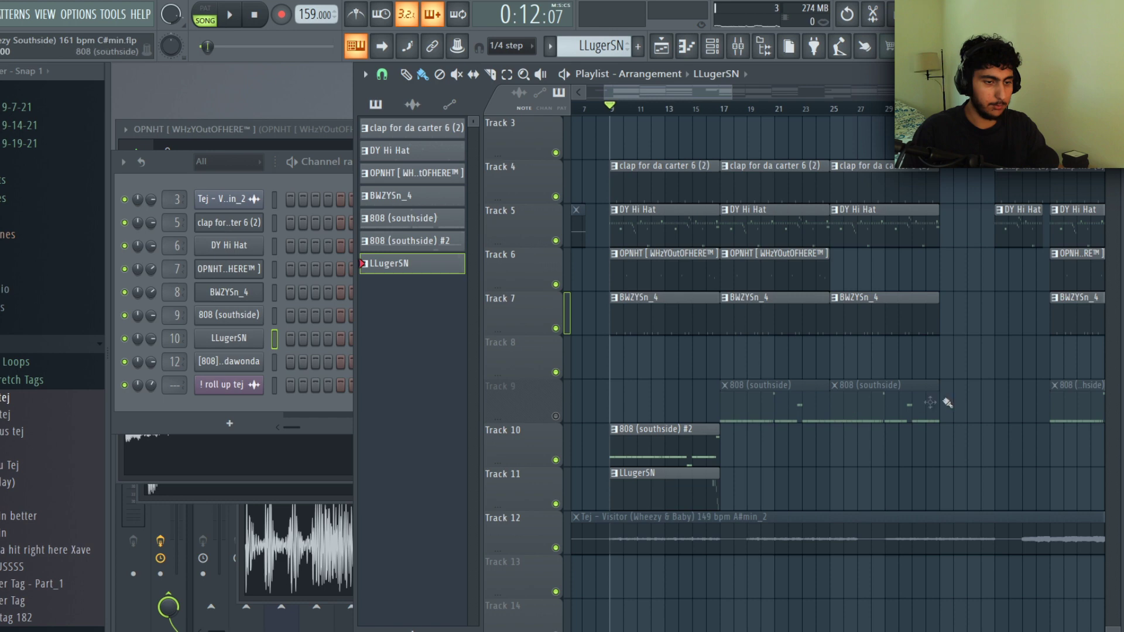
- Open the 808 (southside) #2 pattern in the piano roll and inspect the short C#5 notes before bar 5 and the C#6 notes before bar 9
{"action": "left_click_drag", "start_coordinate": [890, 403], "coordinate": [652, 449]}
{"action": "left_click", "coordinate": [802, 474], "text": "ctrl"}
{"action": "double_click", "coordinate": [642, 447]}
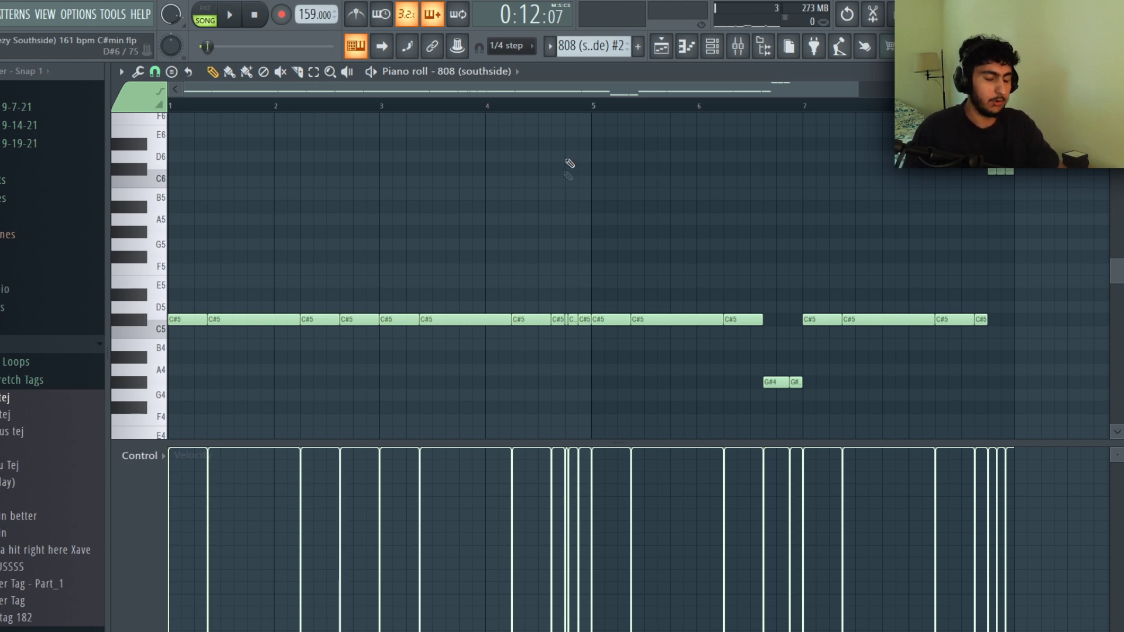
{"action": "scroll", "coordinate": [573, 147], "scroll_direction": "down", "scroll_amount": 2}
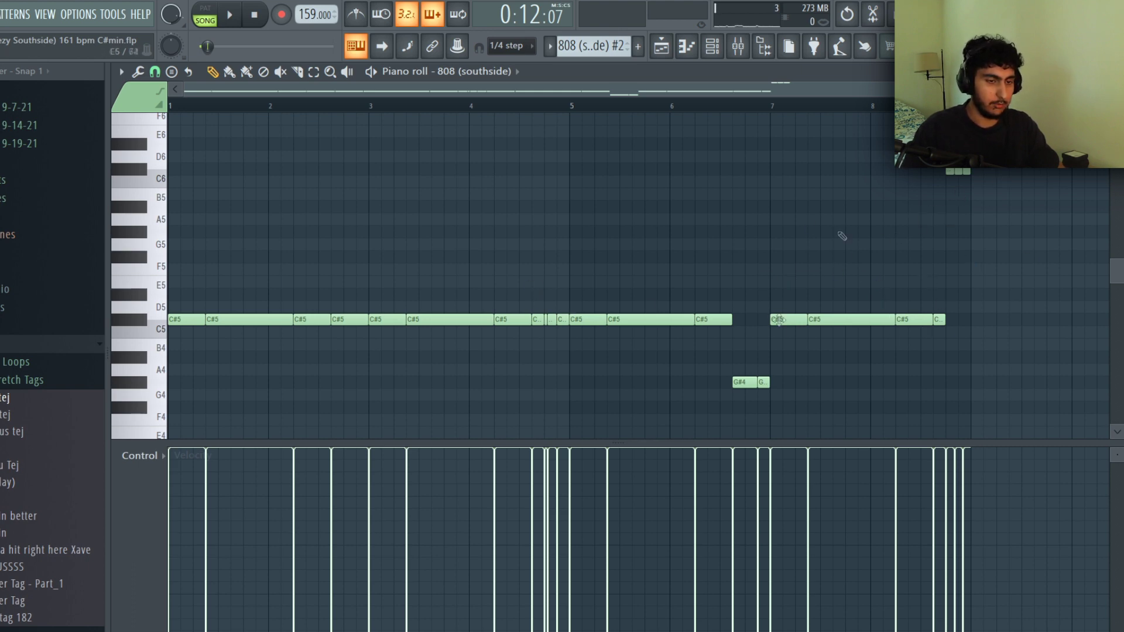
{"action": "scroll", "coordinate": [684, 314], "scroll_direction": "up", "scroll_amount": 4}
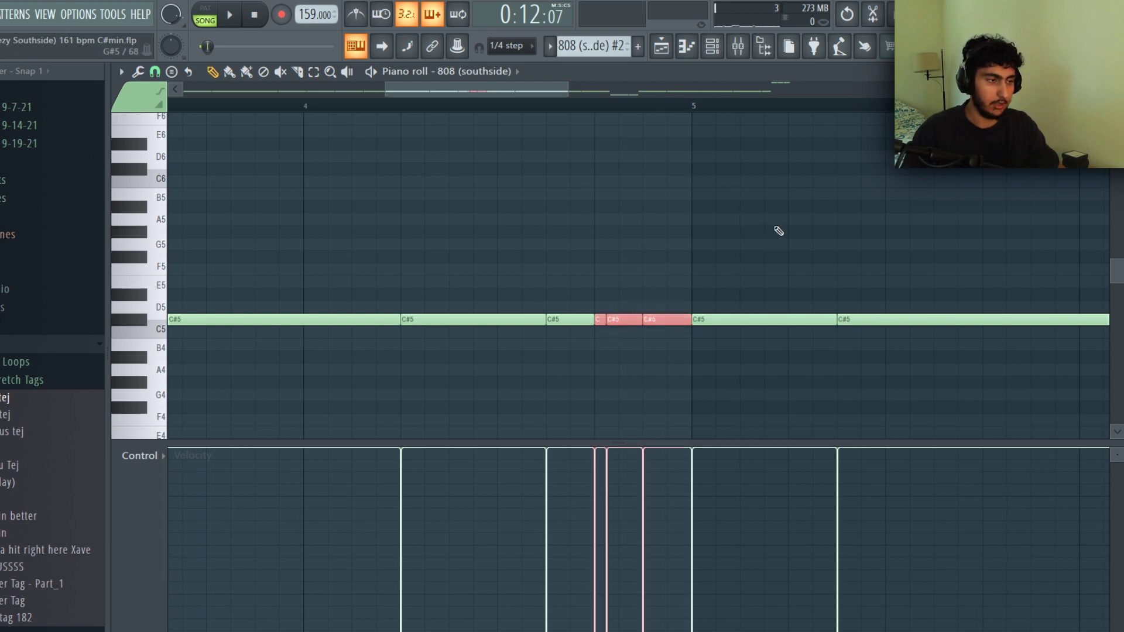
{"action": "scroll", "coordinate": [775, 230], "scroll_direction": "down", "scroll_amount": 4}
{"action": "left_click_drag", "start_coordinate": [779, 139], "coordinate": [550, 178]}
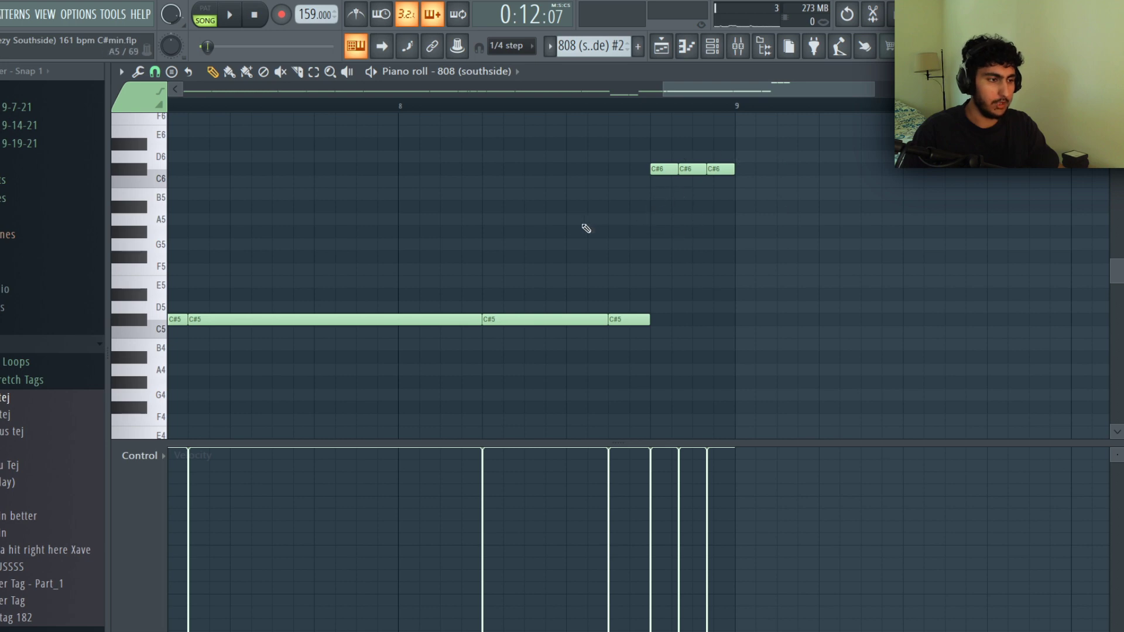
- Show the 808 (southside) pattern from bar 1, including its C#6 and G#5 notes, and play it back
{"action": "scroll", "coordinate": [580, 217], "scroll_direction": "down", "scroll_amount": 4}
{"action": "key", "text": "space"}
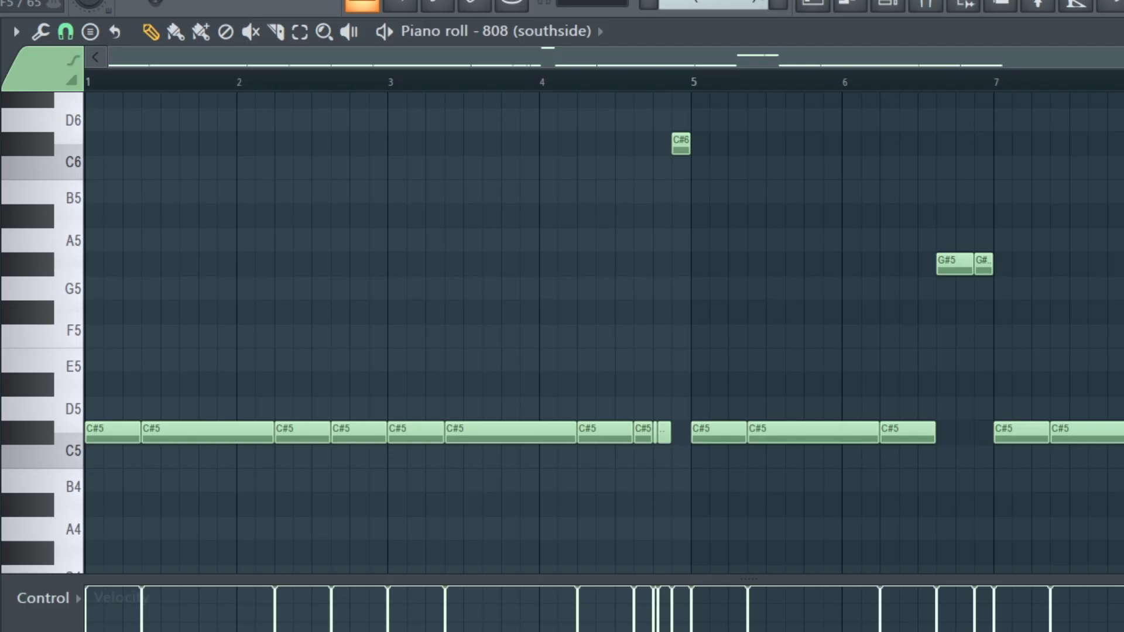
{"action": "key", "text": "space"}
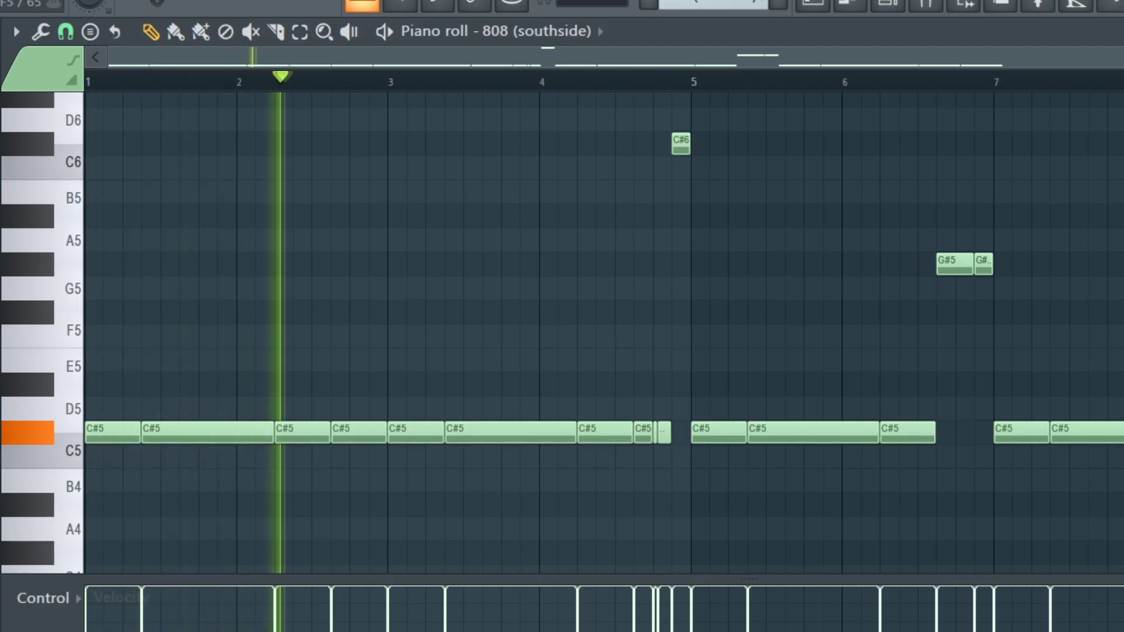